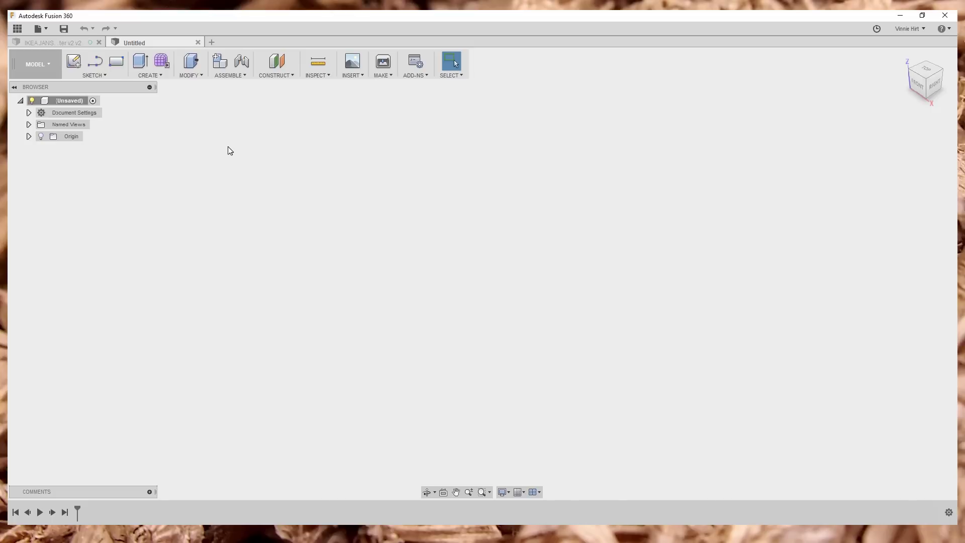
Create a cylinder 35 mm in diameter and 11 mm high, centred on the origin of the horizontal plane.
left_click(161, 76)
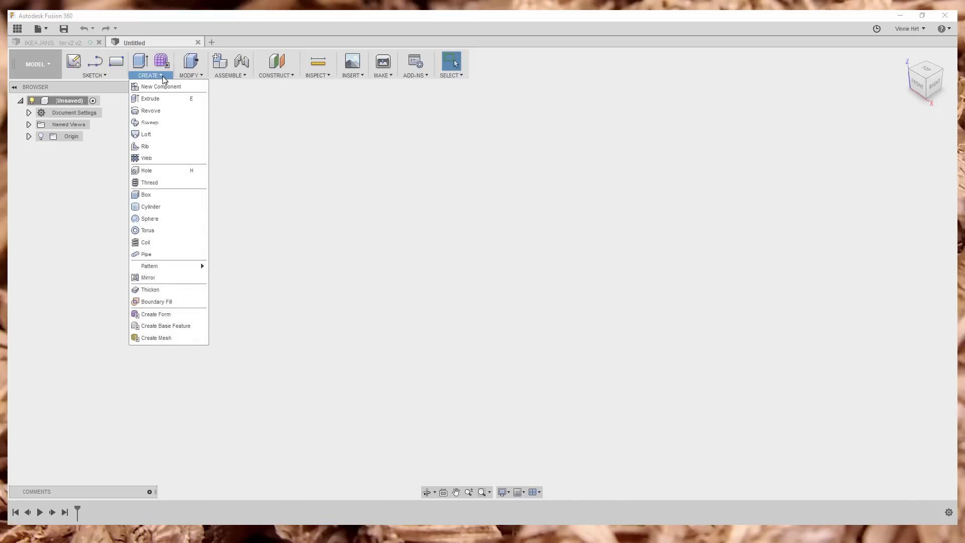
left_click(151, 206)
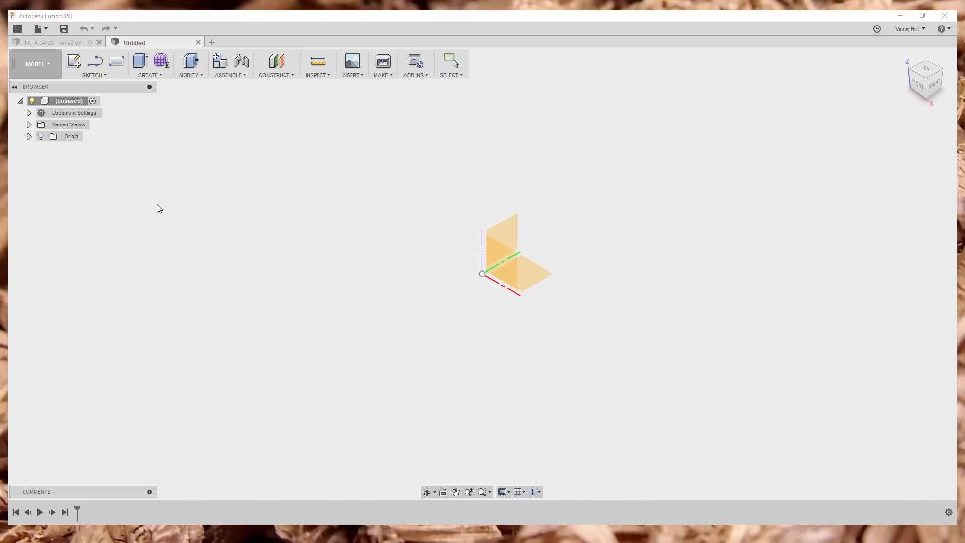
left_click(535, 277)
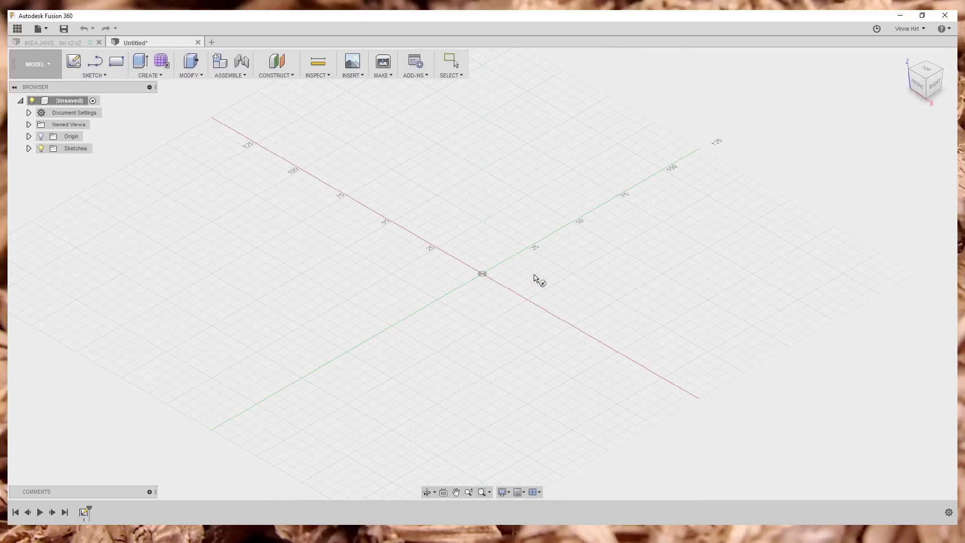
left_click(482, 274)
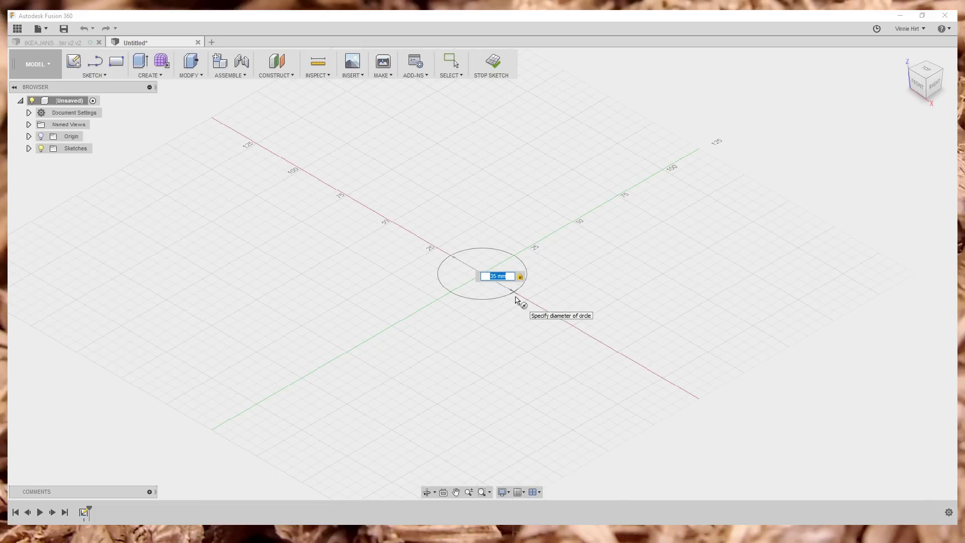
key("Return")
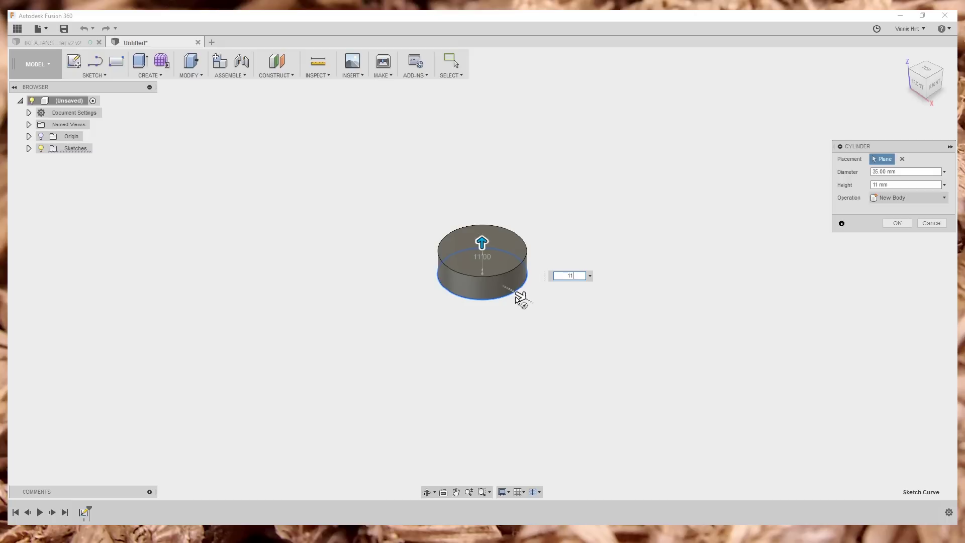
key("Return")
scroll(517, 300, "up", 3)
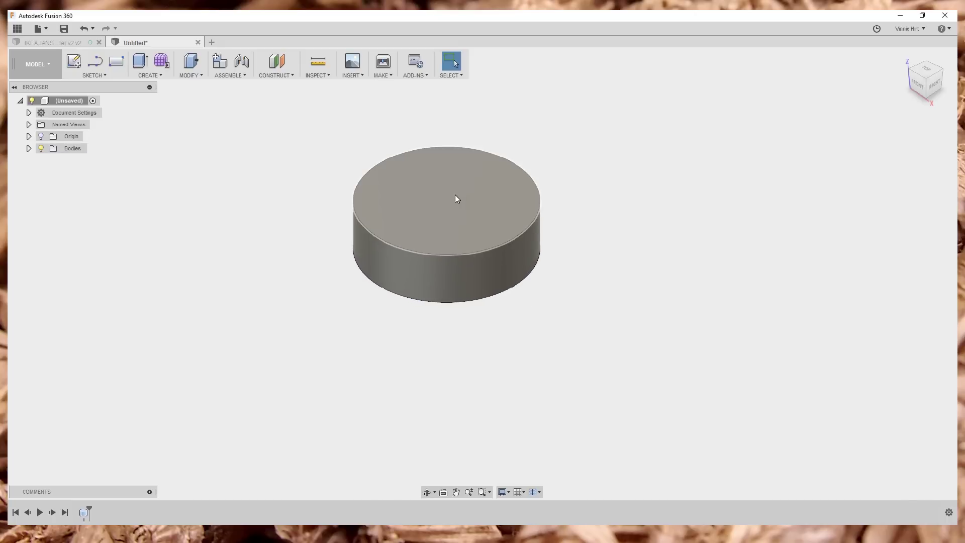
middle_click_drag(457, 198, 421, 266)
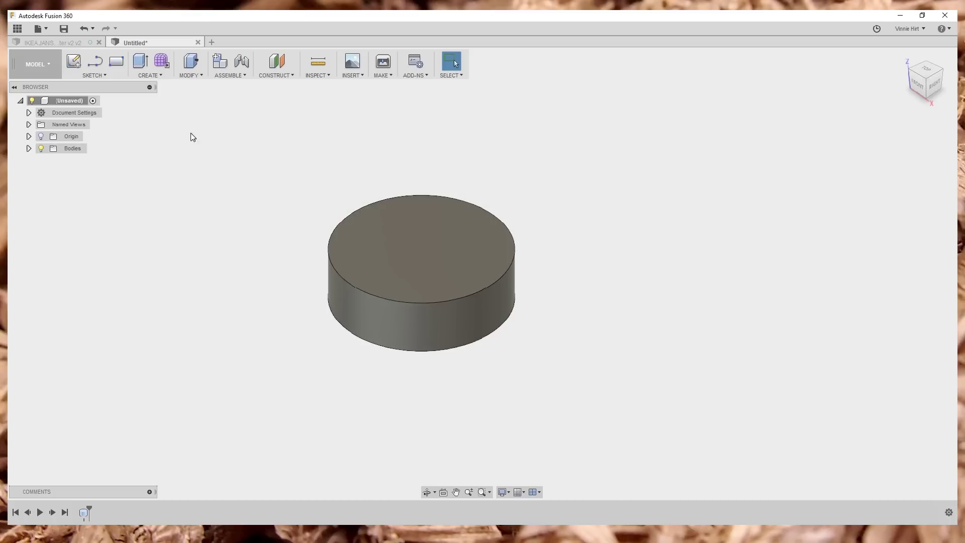
Add a cylinder 10.2 mm in diameter and 3.25 mm high as a new body, centred on the disc's upper face.
left_click(162, 77)
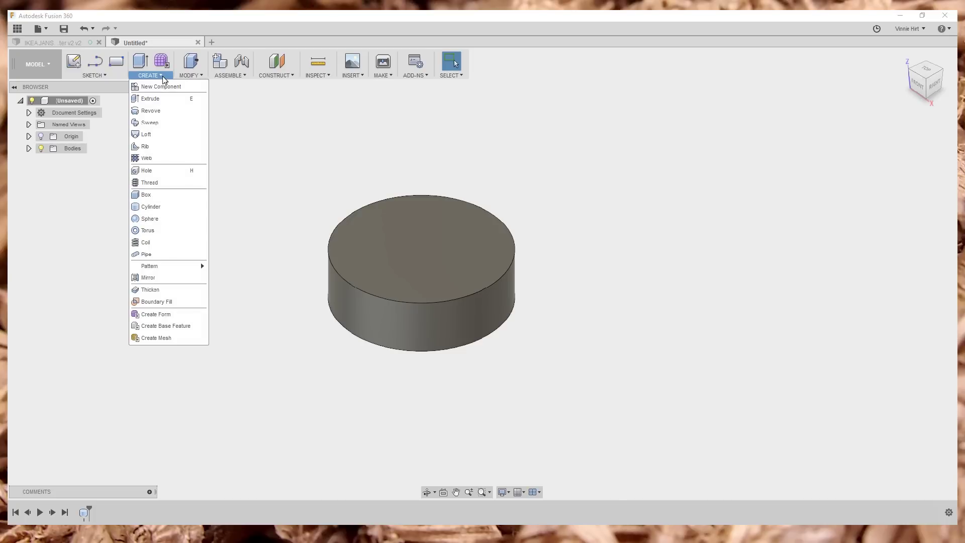
left_click(151, 207)
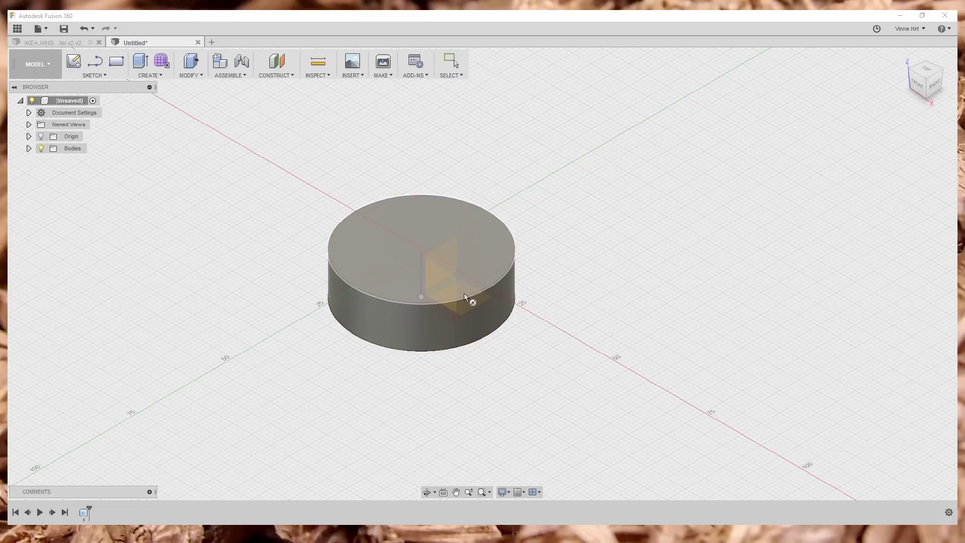
left_click(421, 248)
left_click(421, 250)
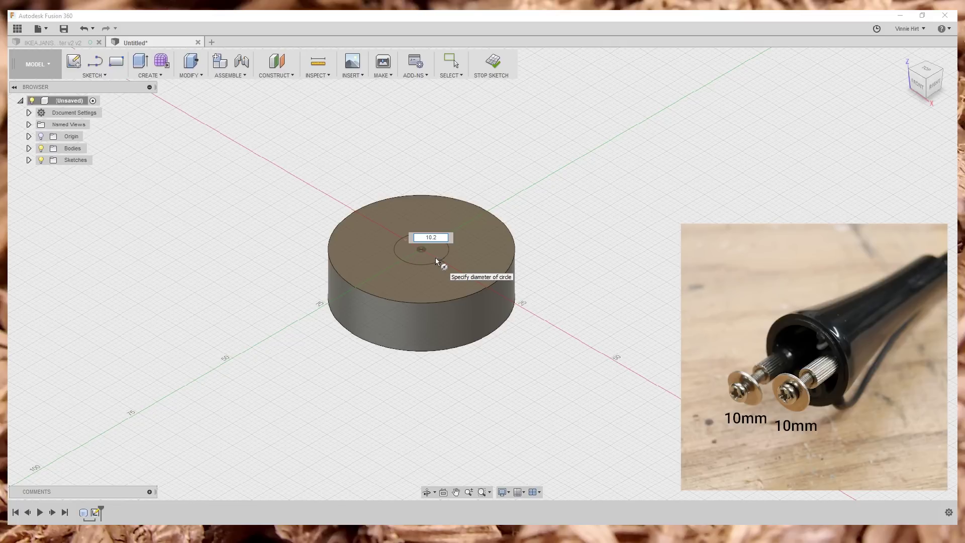
key("Return")
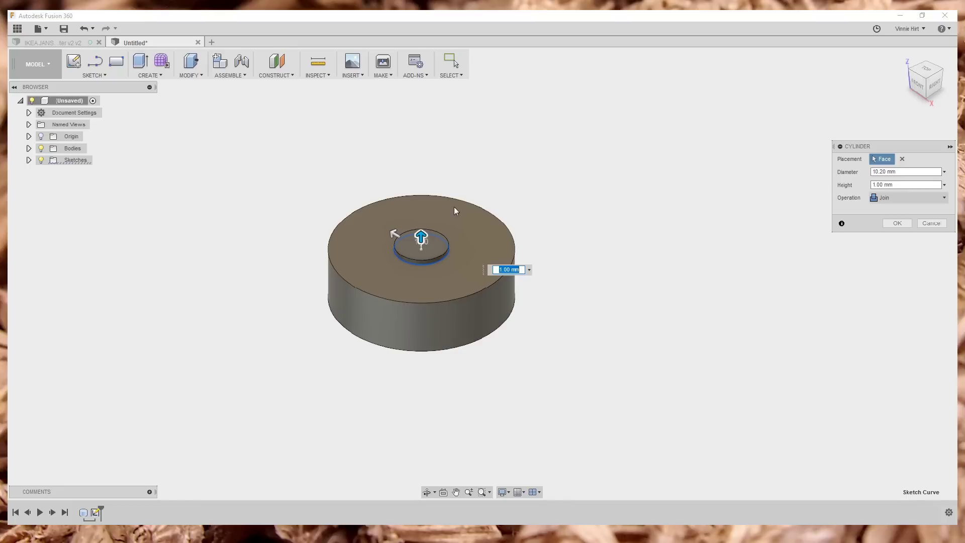
type("3.25")
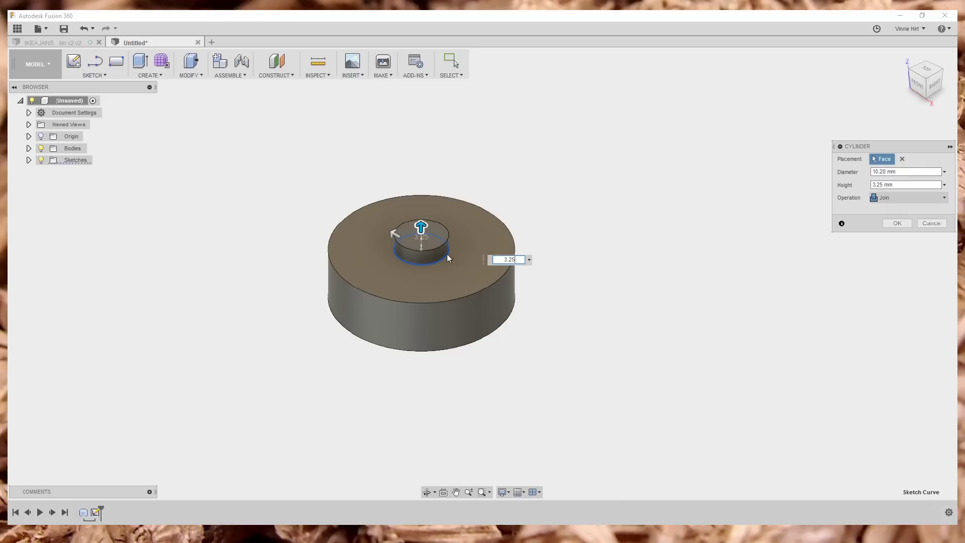
left_click(888, 198)
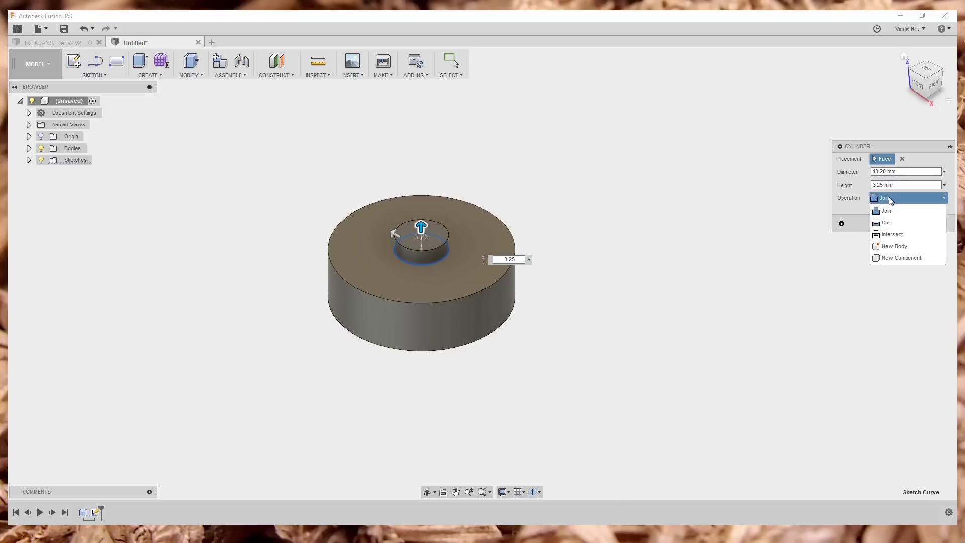
left_click(893, 246)
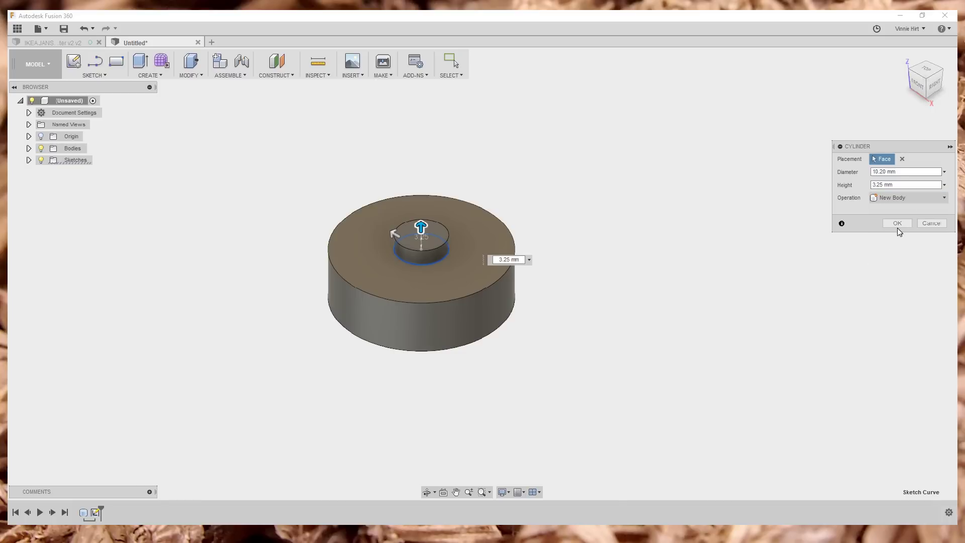
left_click(896, 222)
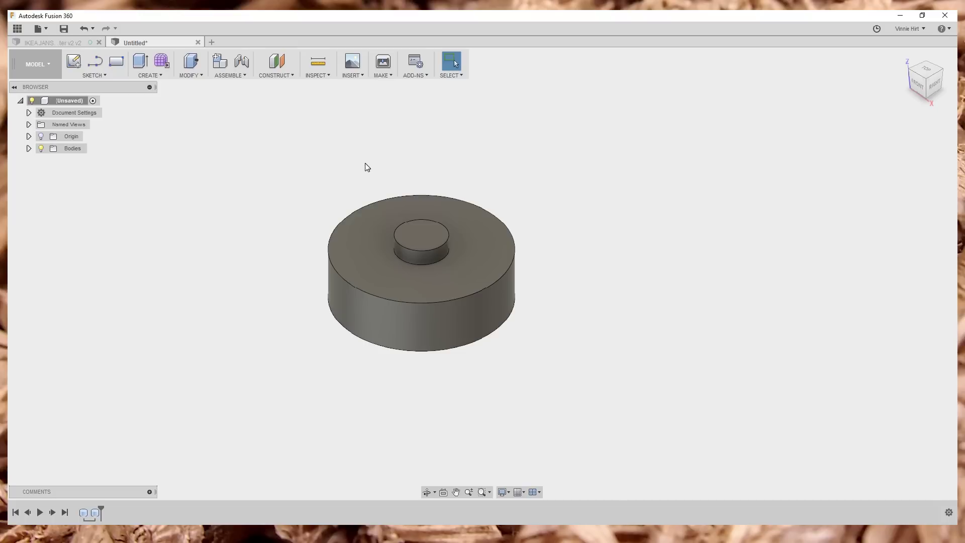
left_click_drag(364, 163, 468, 282)
key("Escape")
Move the small cylinder body -8 mm along X from the disc's centre.
left_click(29, 149)
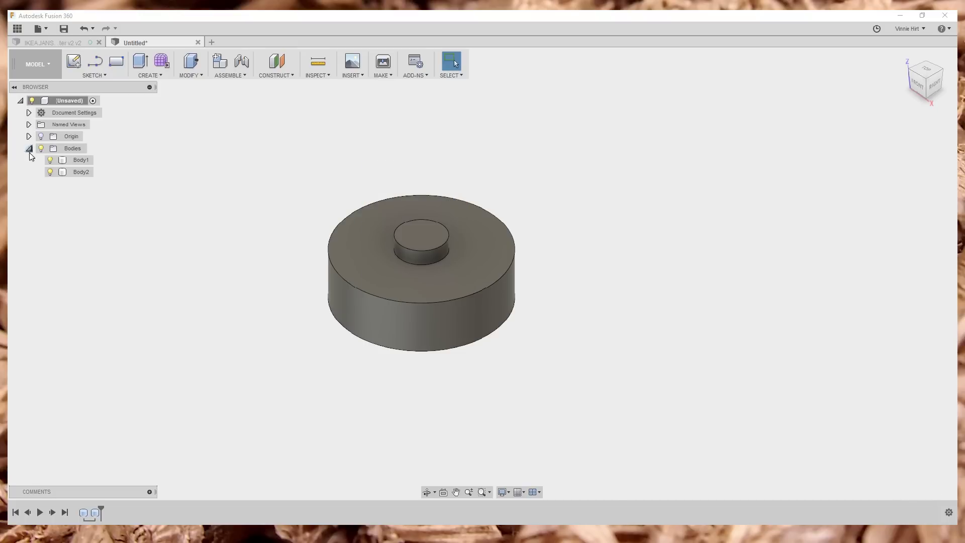
left_click(81, 173)
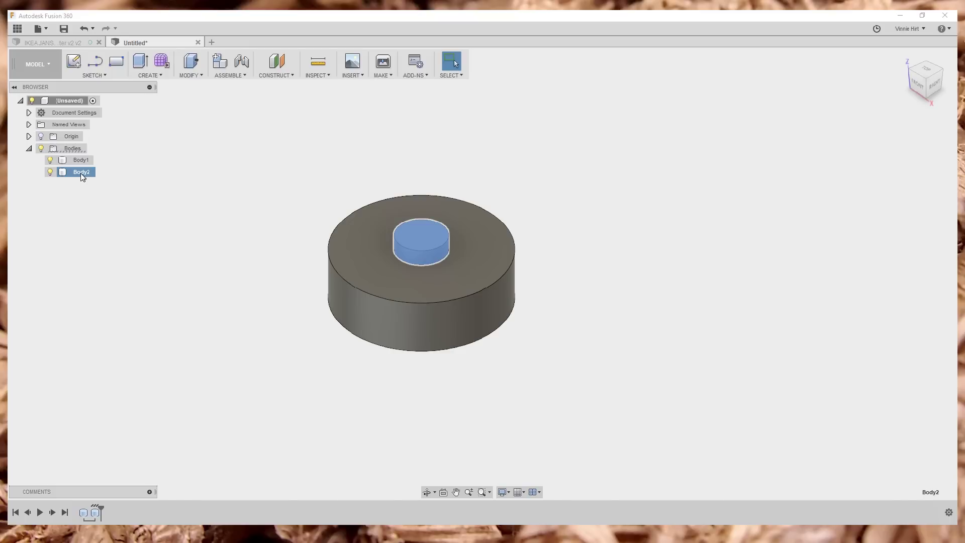
right_click(80, 174)
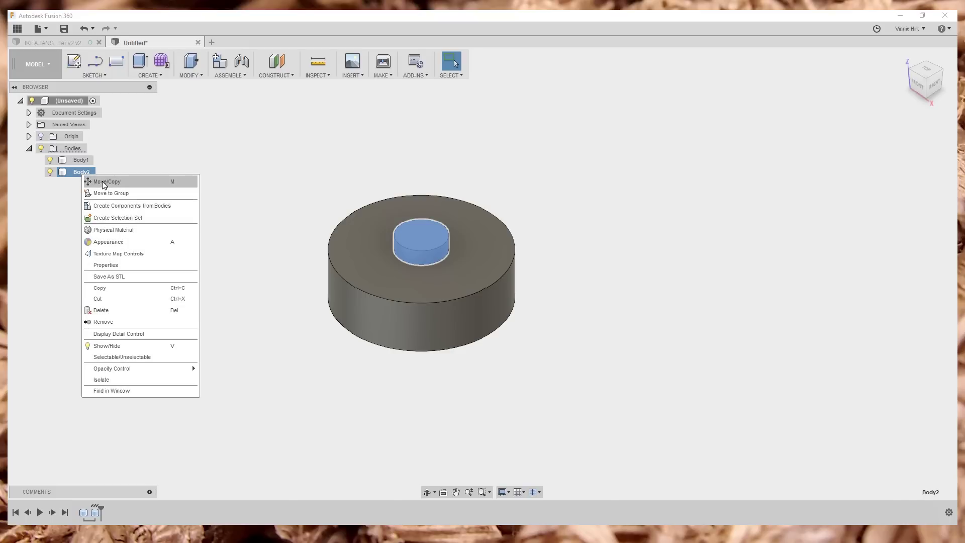
left_click(107, 182)
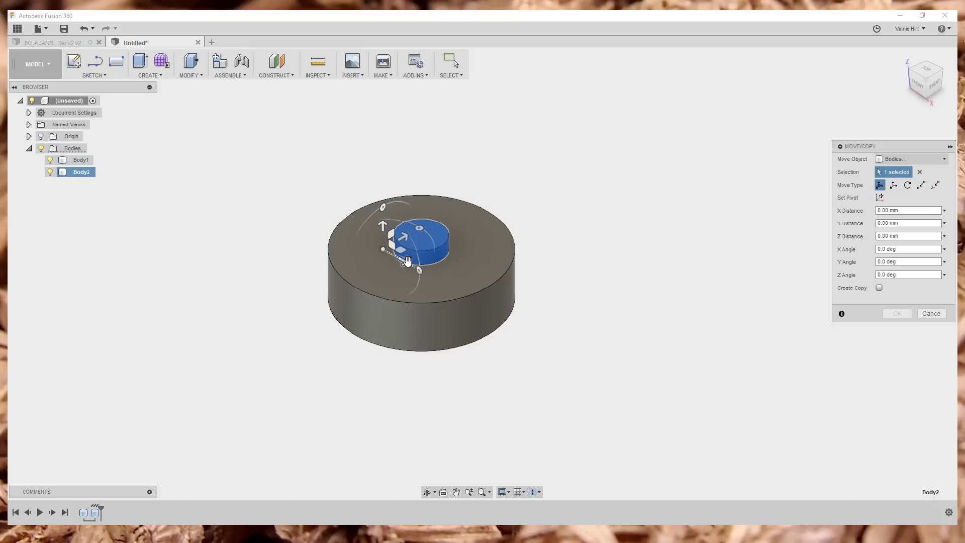
left_click_drag(405, 261, 372, 243)
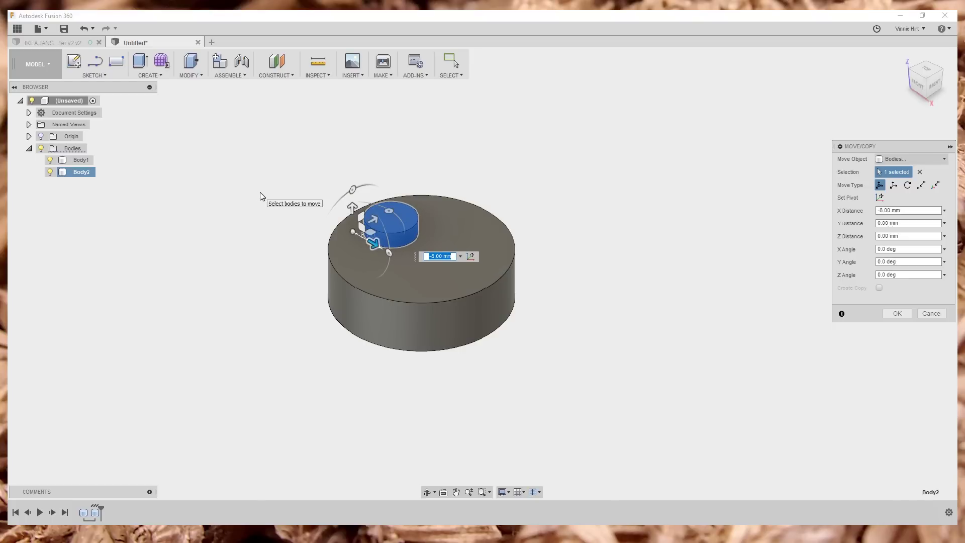
key("Return")
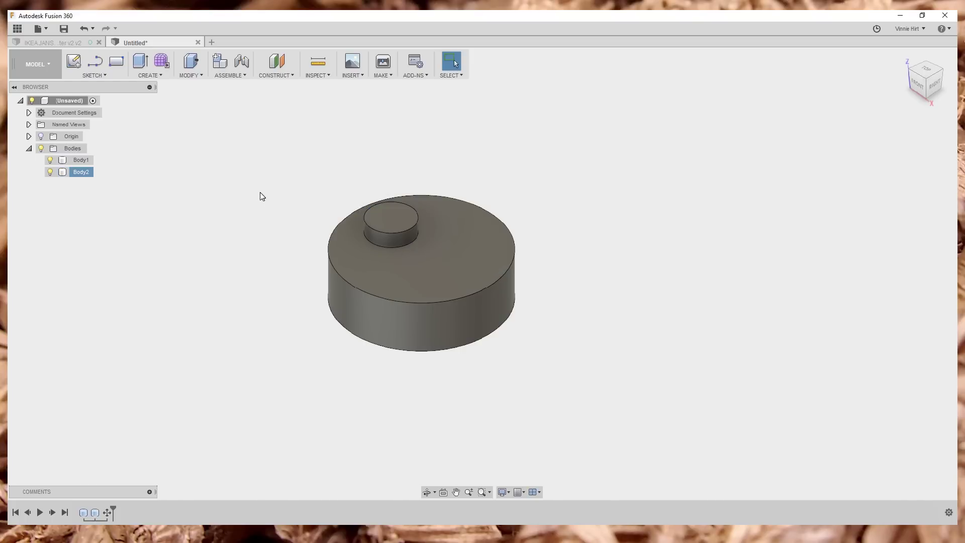
Duplicate the small cylinder body and offset the copy 16 mm along X.
left_click(81, 173)
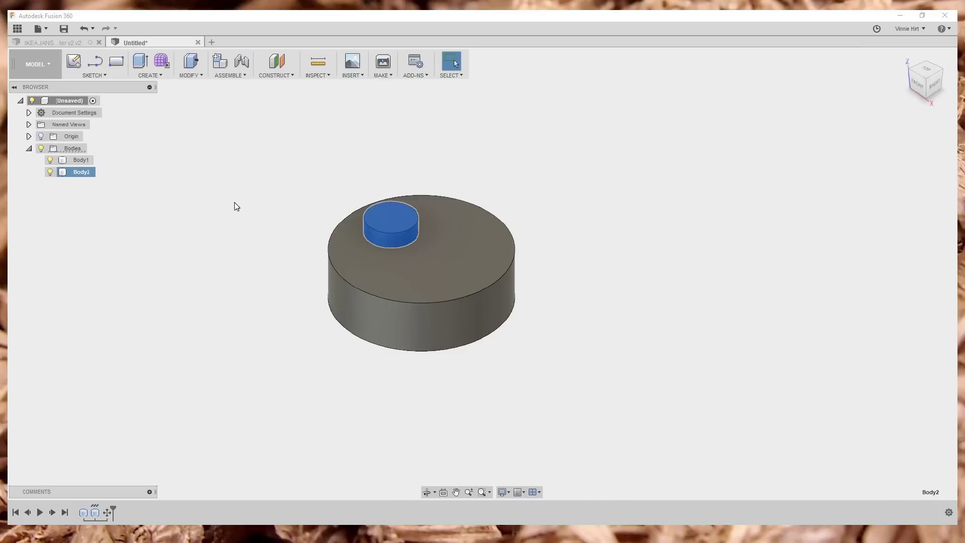
key("ctrl+v")
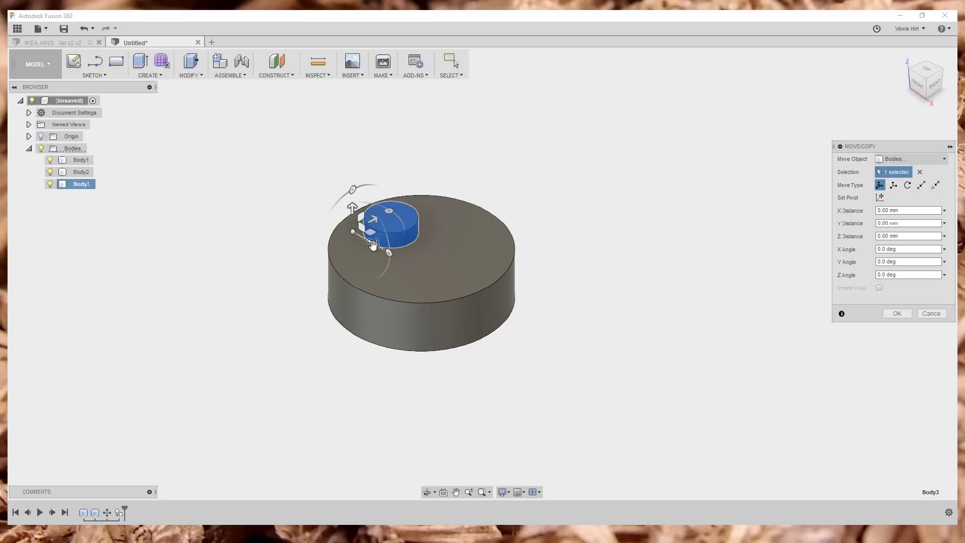
left_click_drag(374, 244, 447, 267)
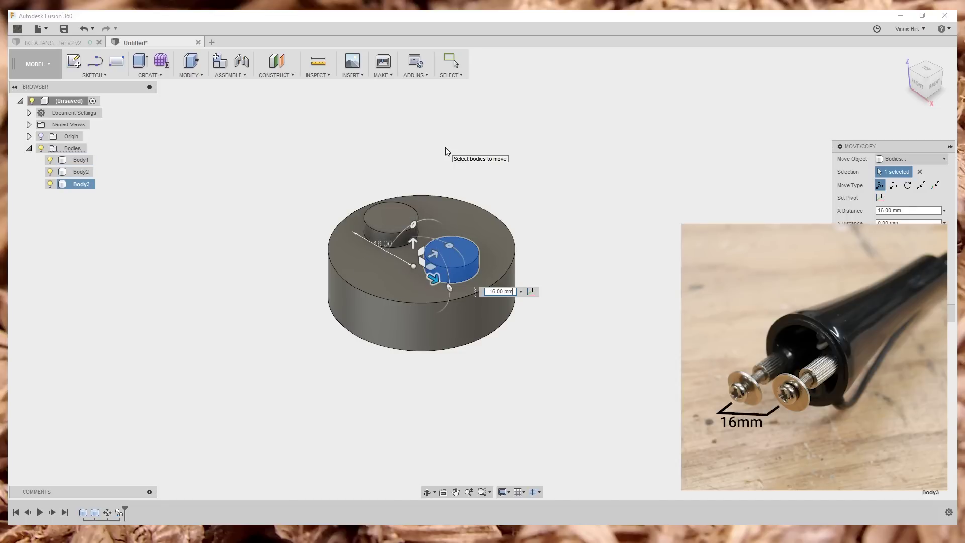
key("Return")
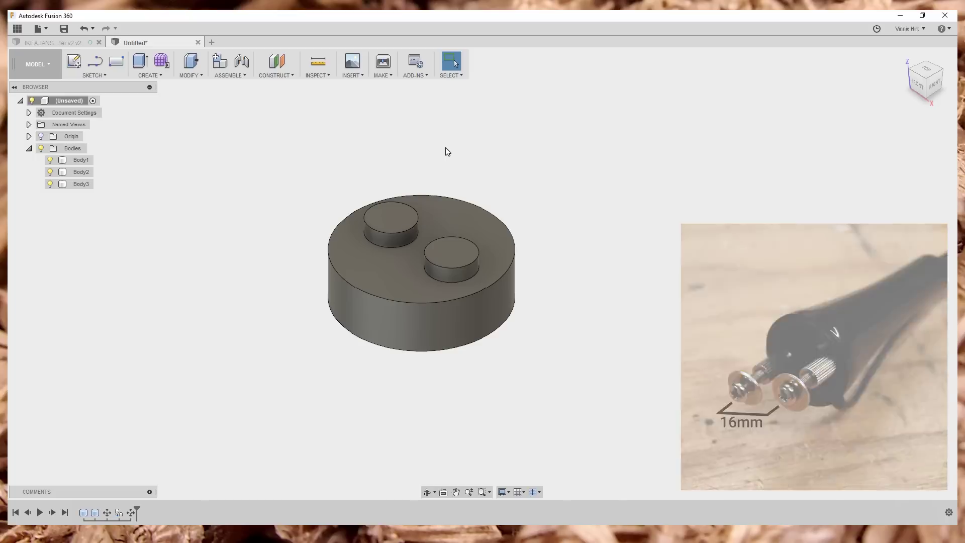
Move both small cylinder bodies -3.25 mm along Z so they sink into the disc.
left_click(83, 173)
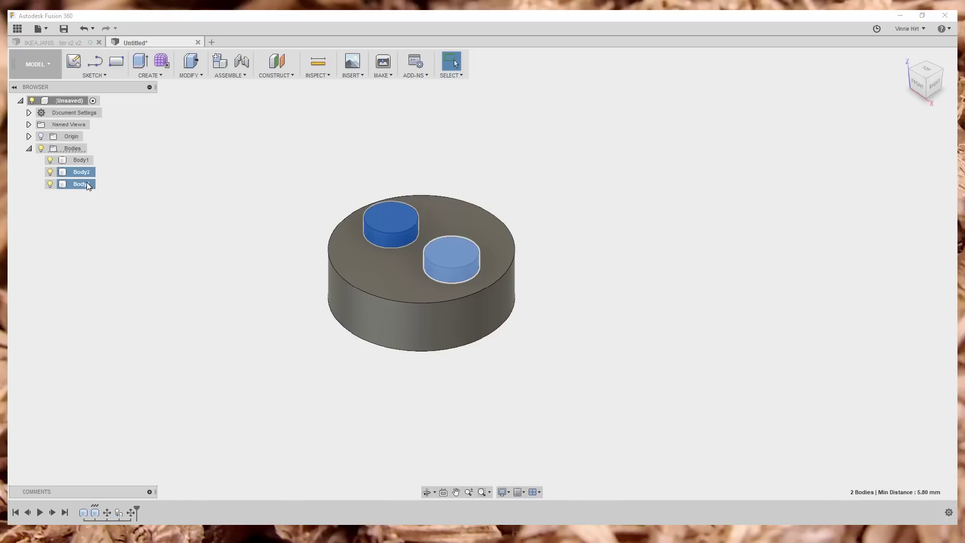
left_click(86, 182, "ctrl")
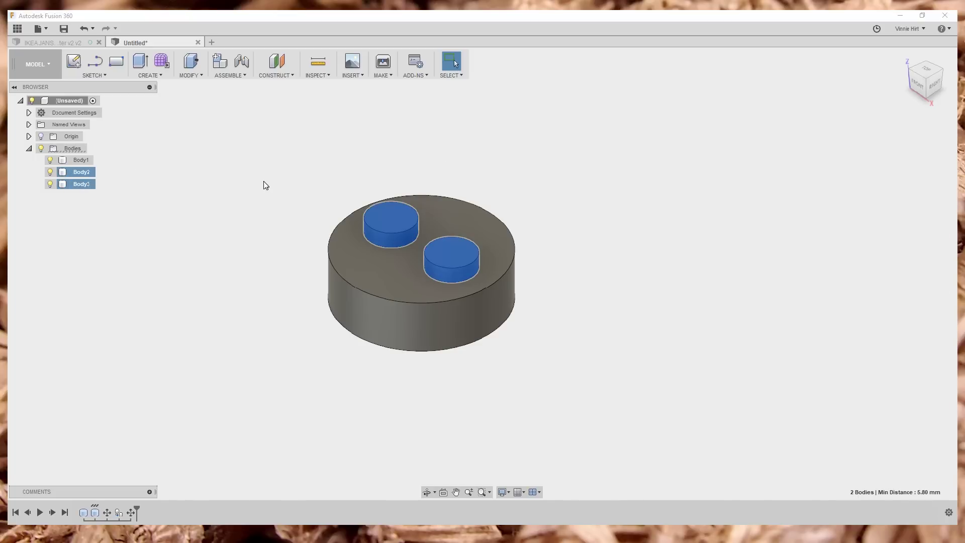
right_click(388, 213)
left_click(346, 228)
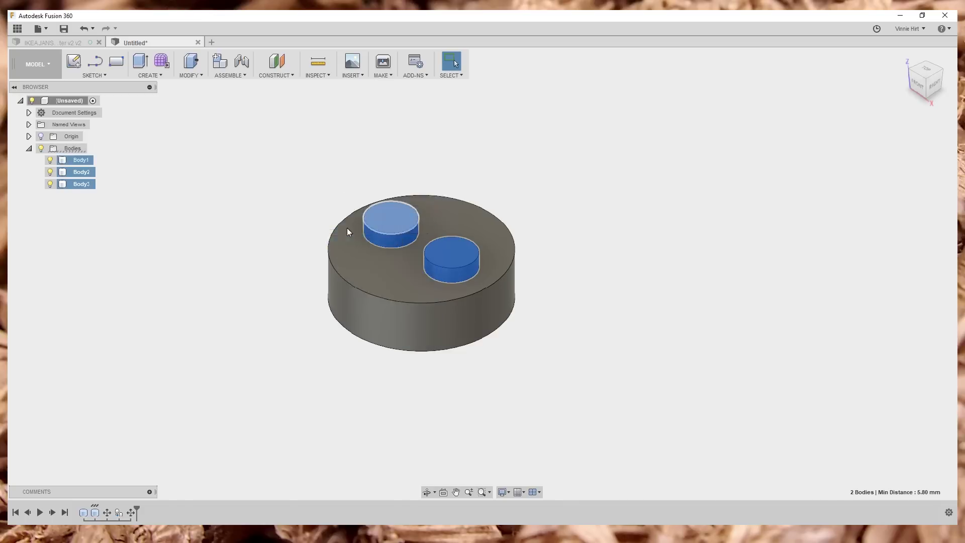
left_click_drag(353, 206, 352, 219)
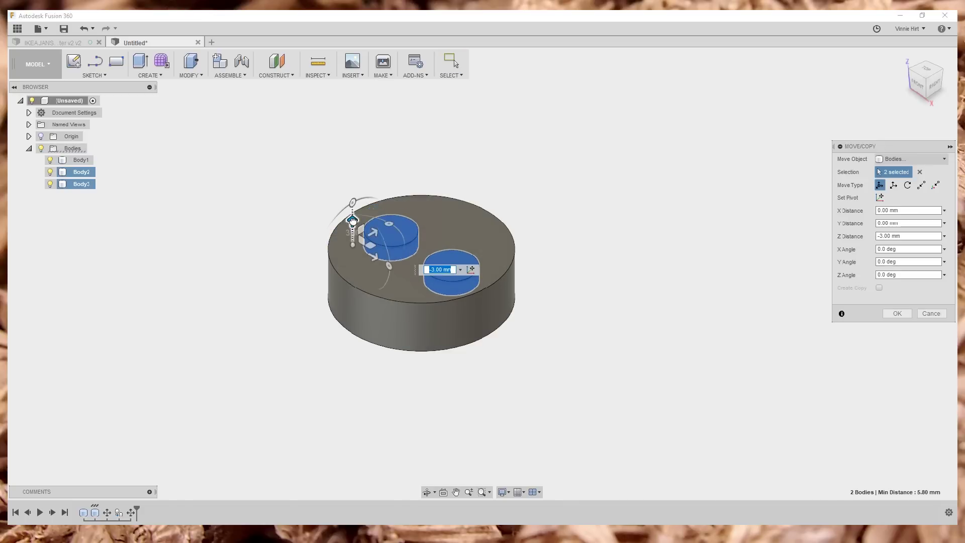
type("-3.25")
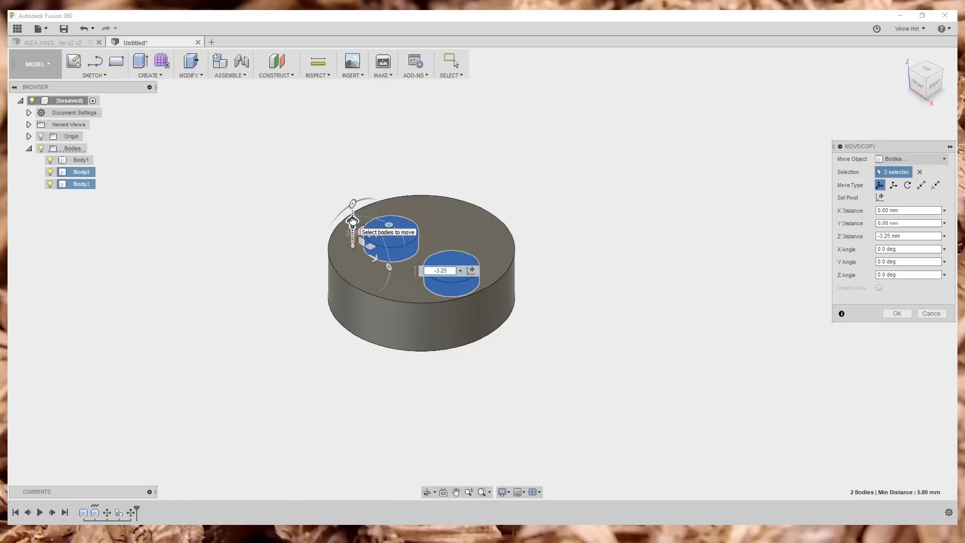
key("Return")
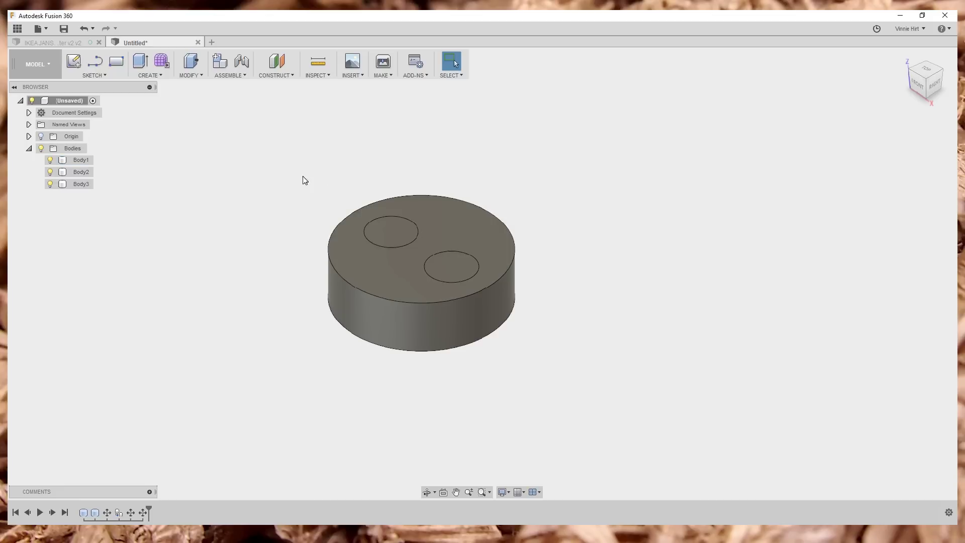
Cut the two small cylinder bodies out of the disc with Combine, without keeping the tool bodies.
left_click(190, 74)
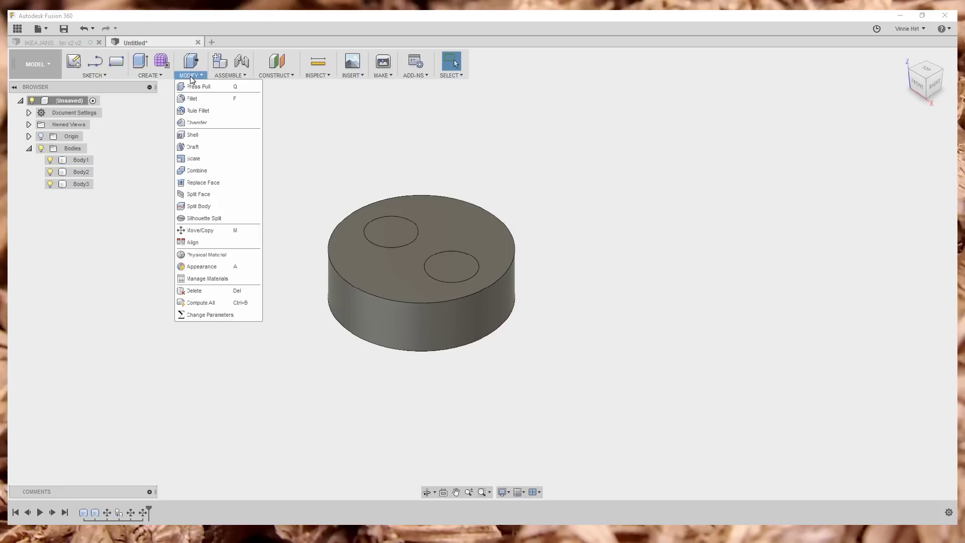
left_click(191, 171)
left_click(400, 276)
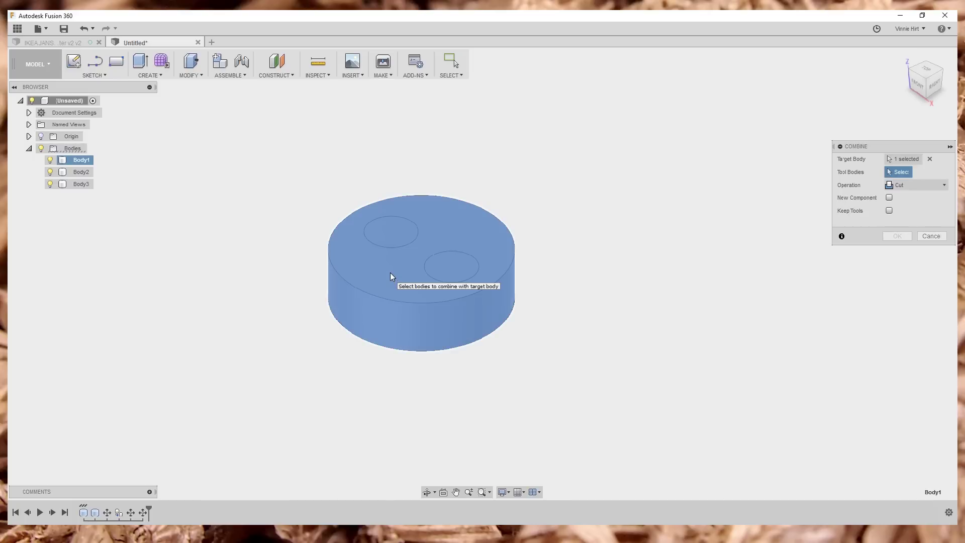
left_click(392, 232)
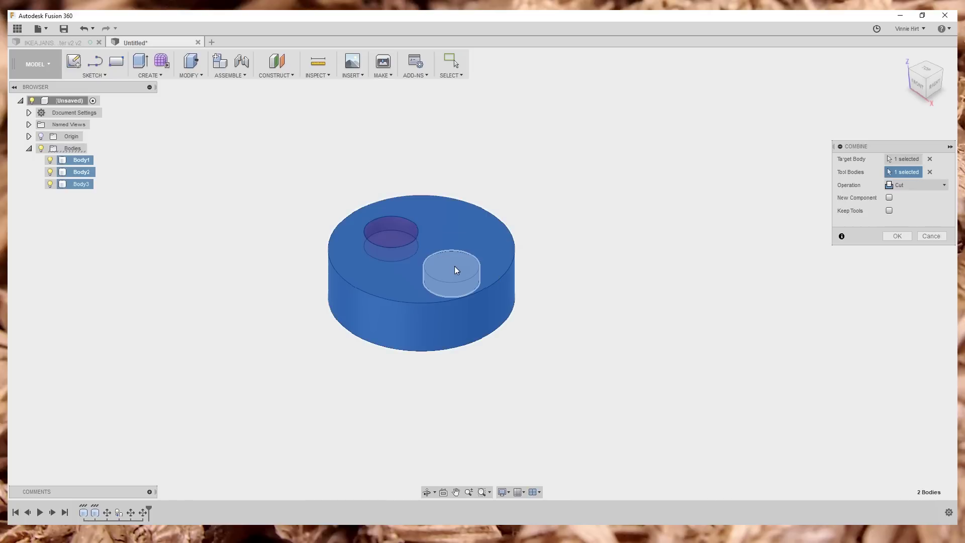
left_click(455, 270)
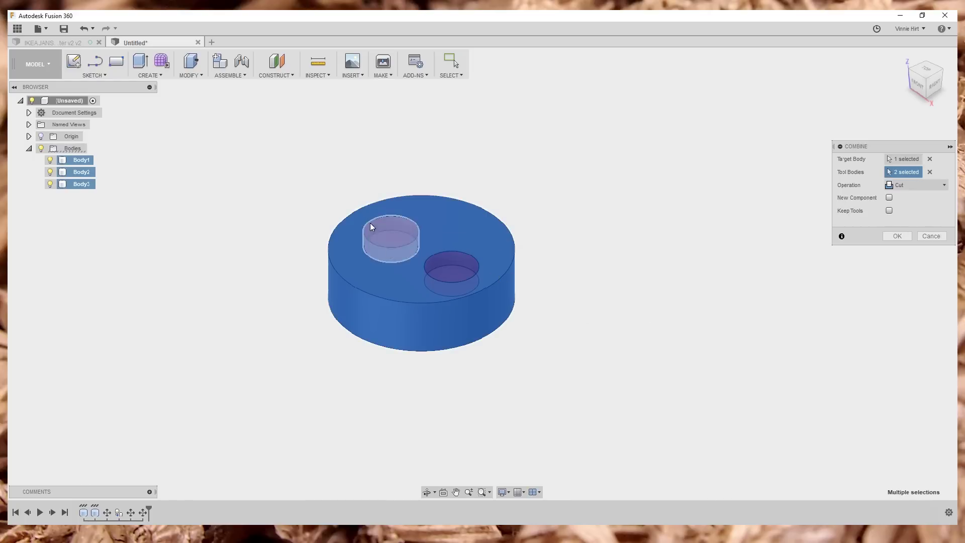
left_click(907, 182)
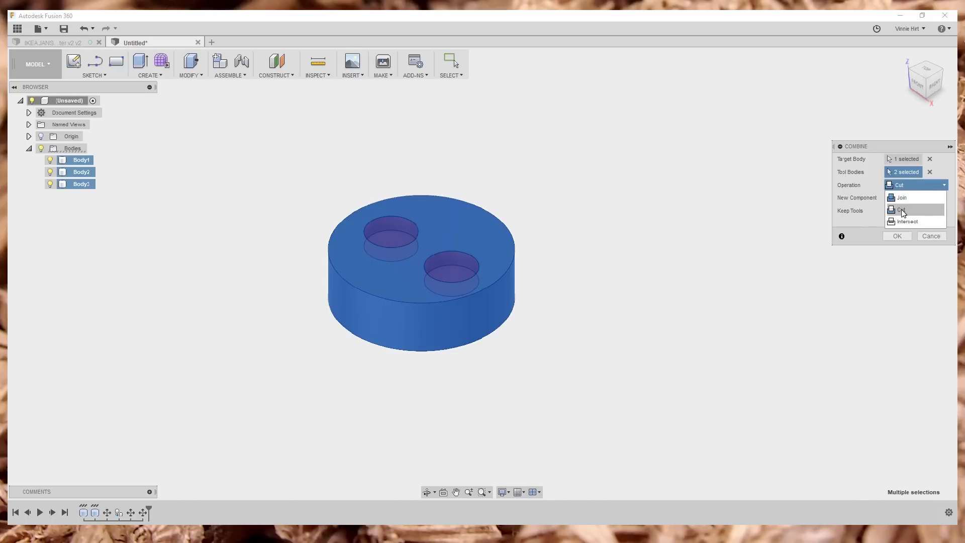
left_click(903, 211)
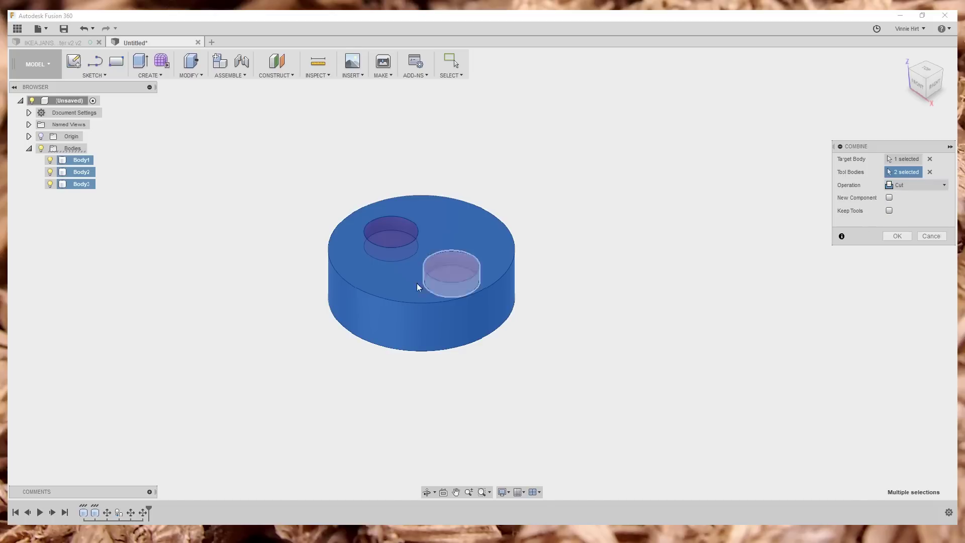
left_click(897, 235)
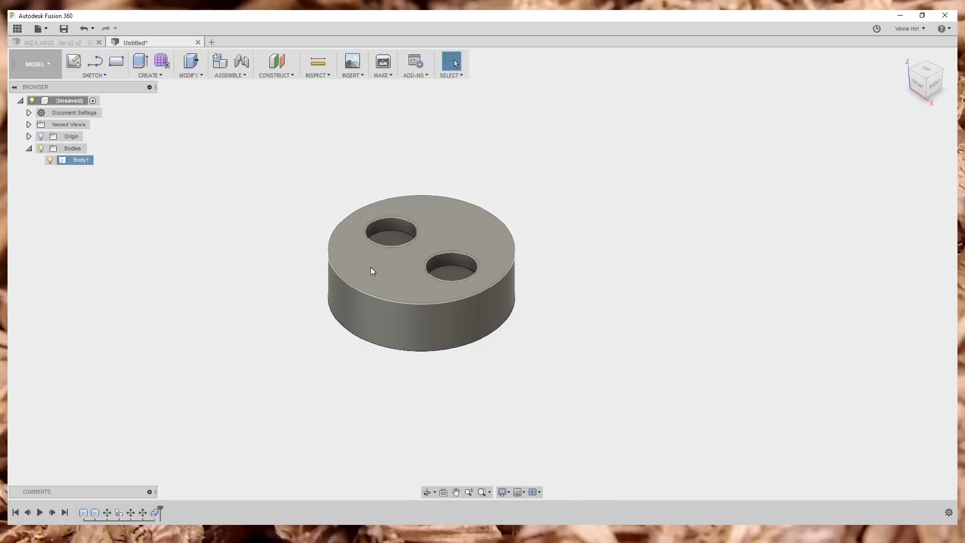
Cut a 6 mm diameter cylinder, -30 mm high, through the disc from the centre of the recess on the negative X side.
middle_click_drag(371, 271, 406, 312, "shift")
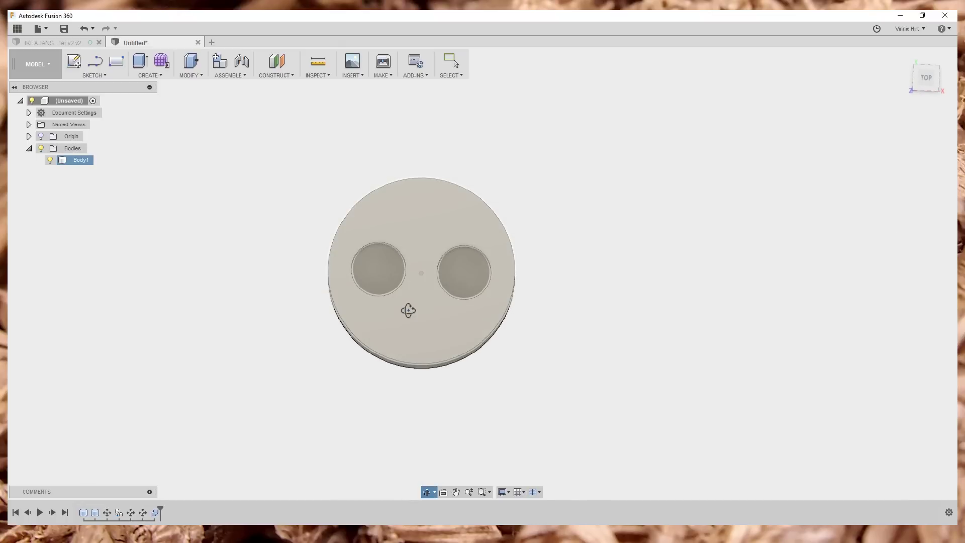
left_click(926, 79)
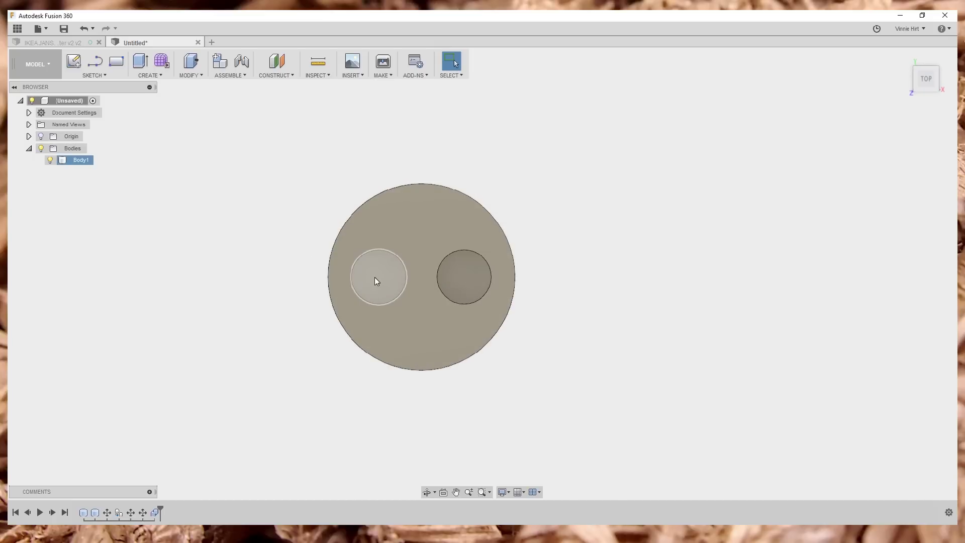
scroll(411, 306, "up", 3)
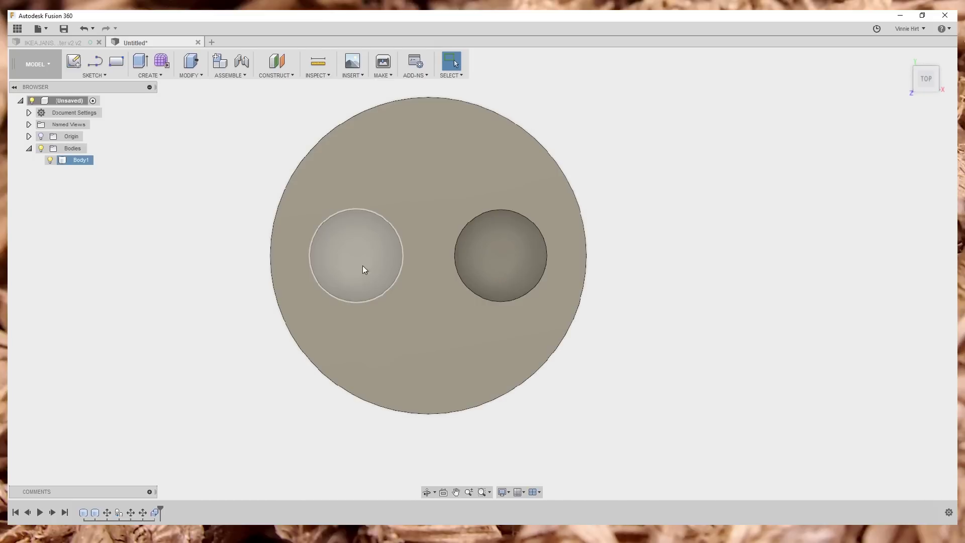
left_click(162, 75)
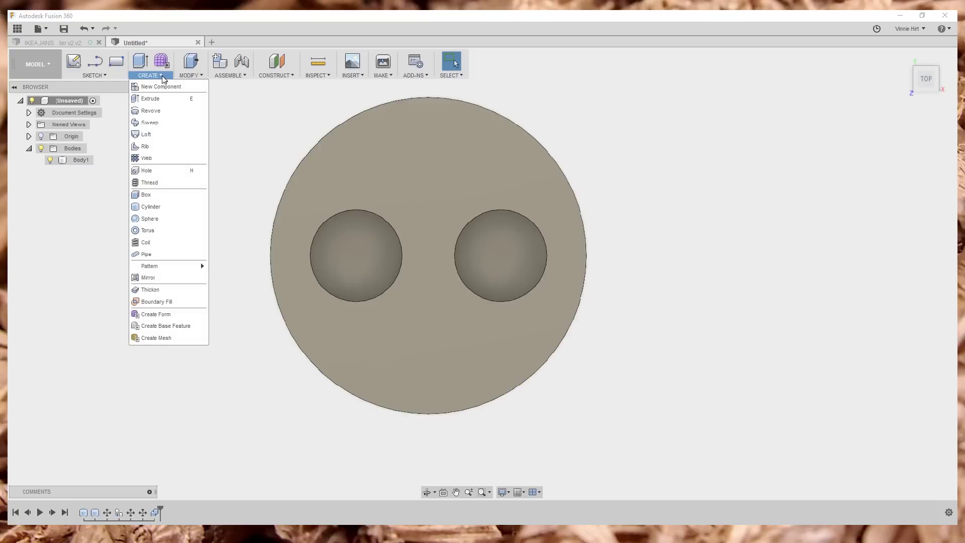
left_click(170, 203)
left_click(356, 257)
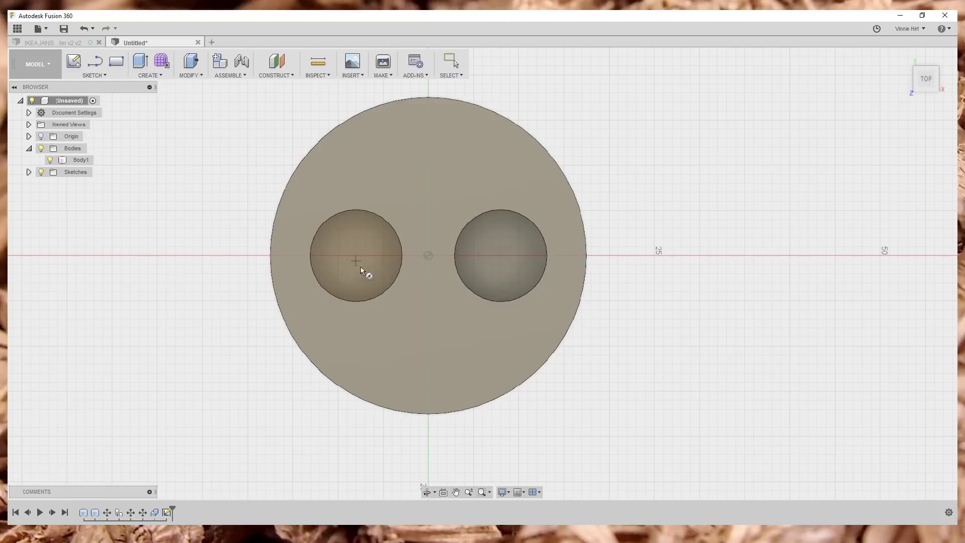
left_click(356, 256)
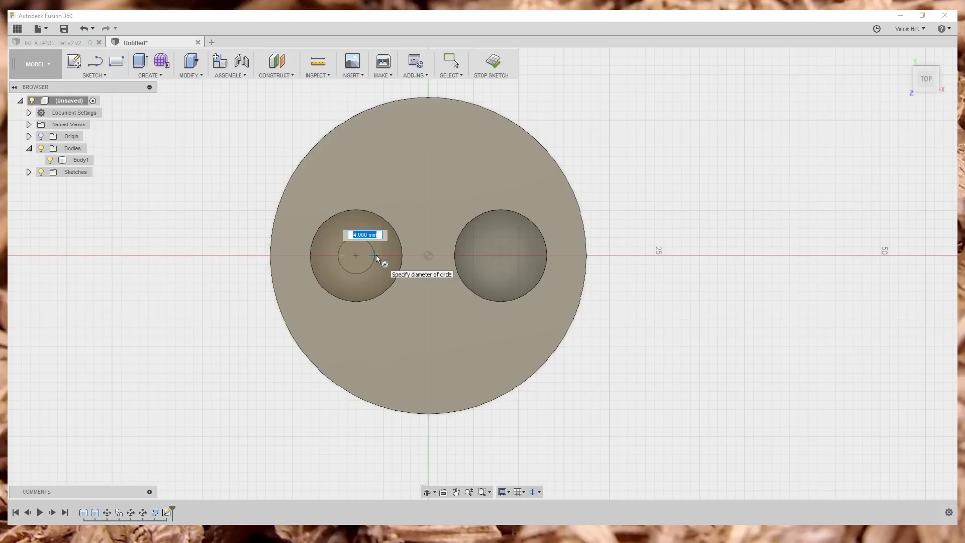
type("6")
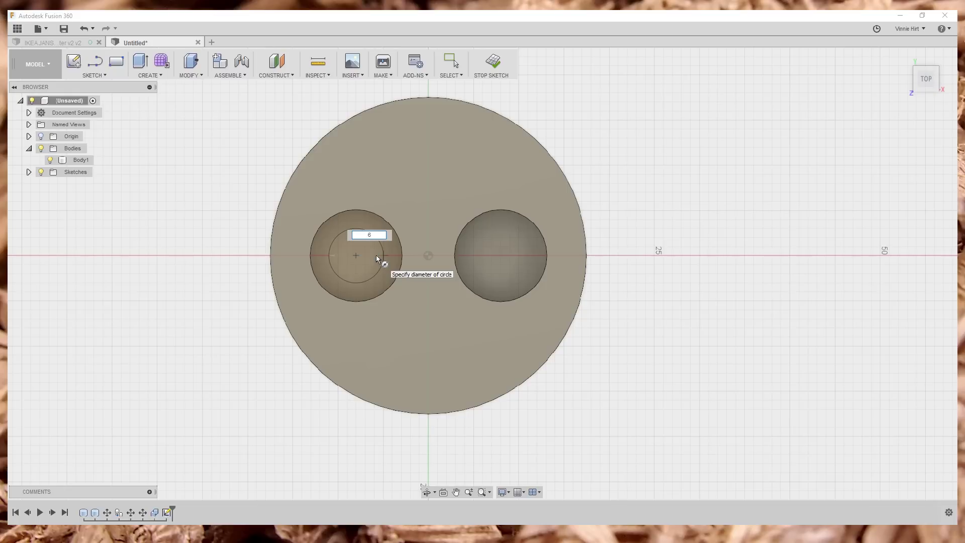
key("Tab")
key("Return")
middle_click_drag(399, 338, 386, 293, "shift")
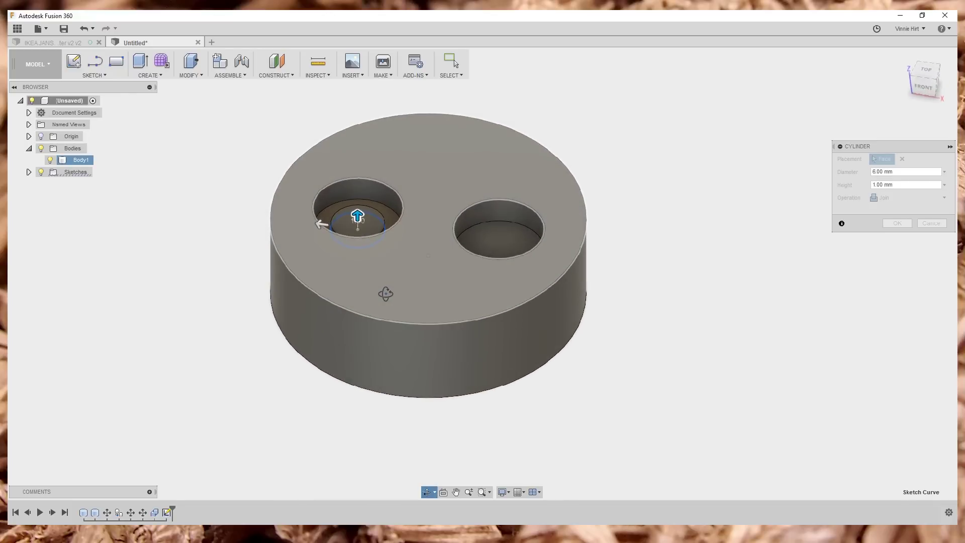
left_click_drag(358, 211, 358, 440)
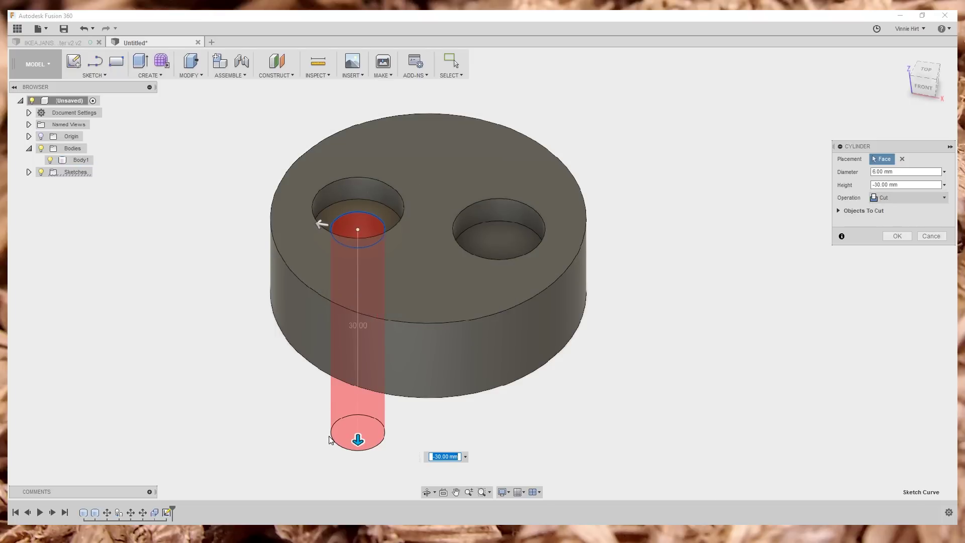
key("Return")
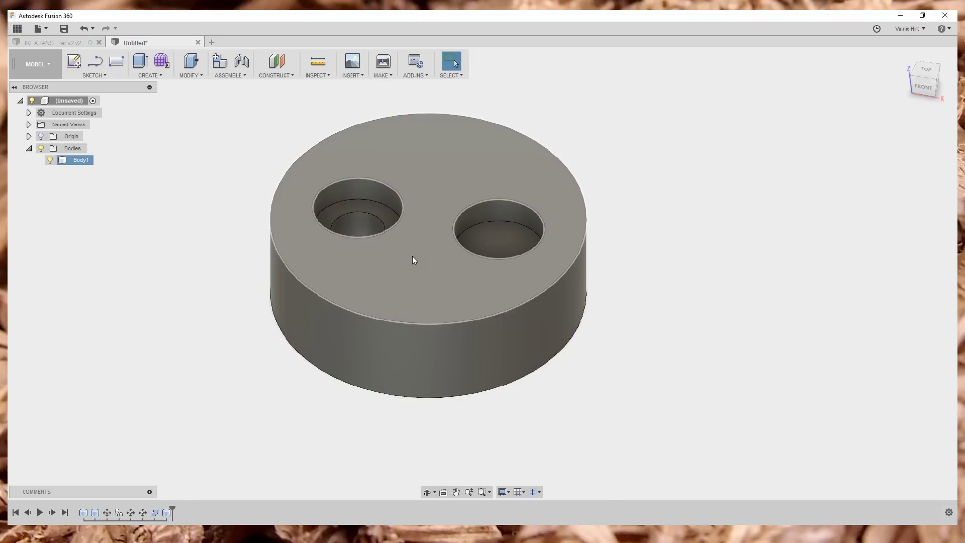
Cut a 6 mm diameter cylinder through the disc from the centre of the recess on the positive X side.
middle_click_drag(413, 258, 423, 297, "shift")
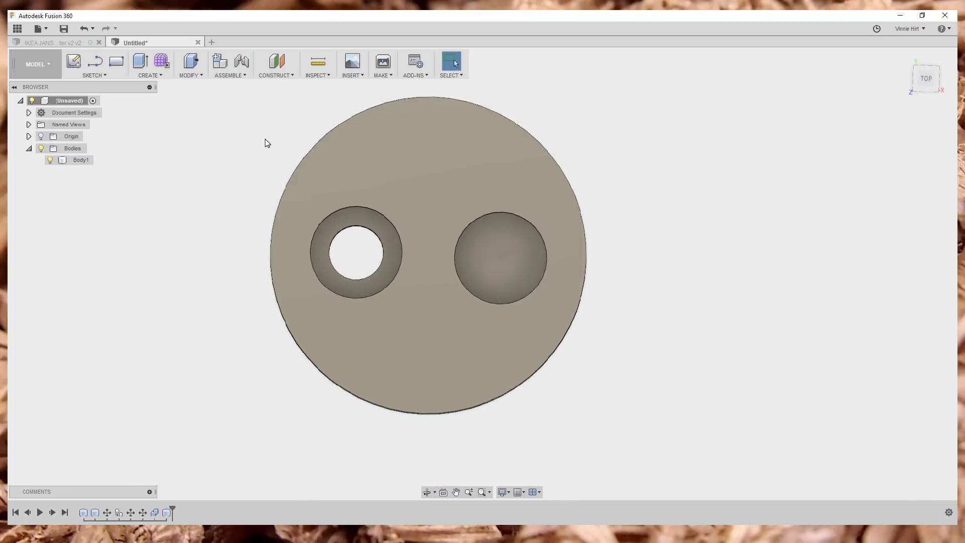
left_click(151, 74)
left_click(146, 217)
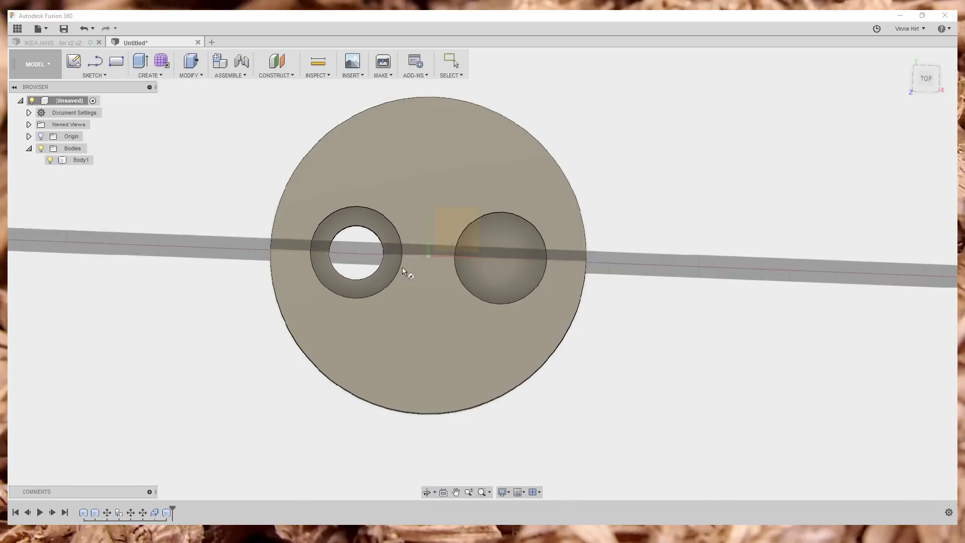
left_click(504, 263)
left_click(500, 258)
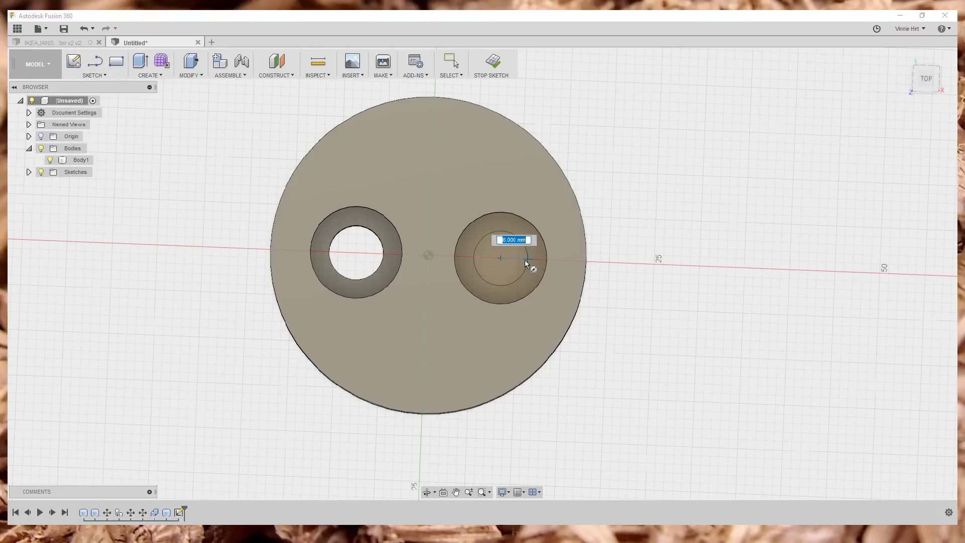
left_click(526, 263)
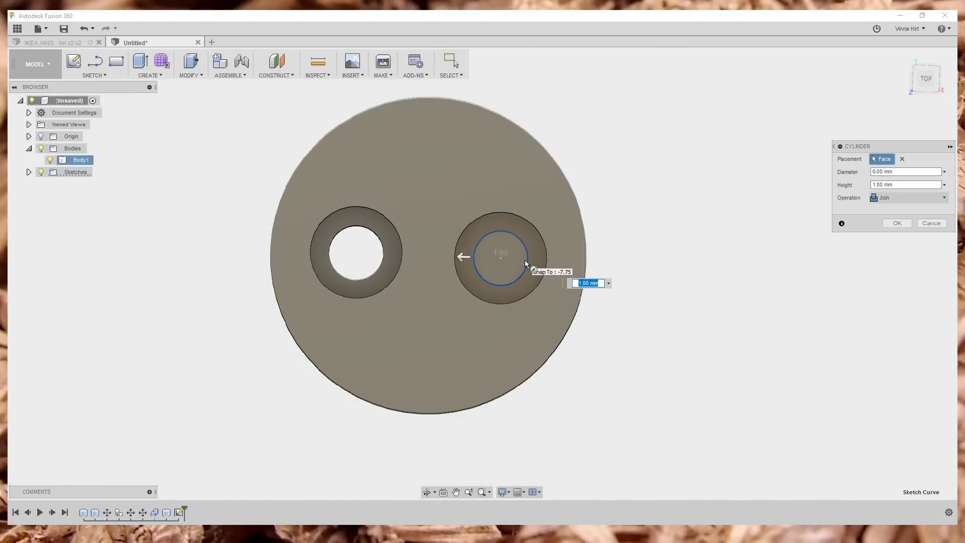
middle_click_drag(499, 355, 460, 224, "shift")
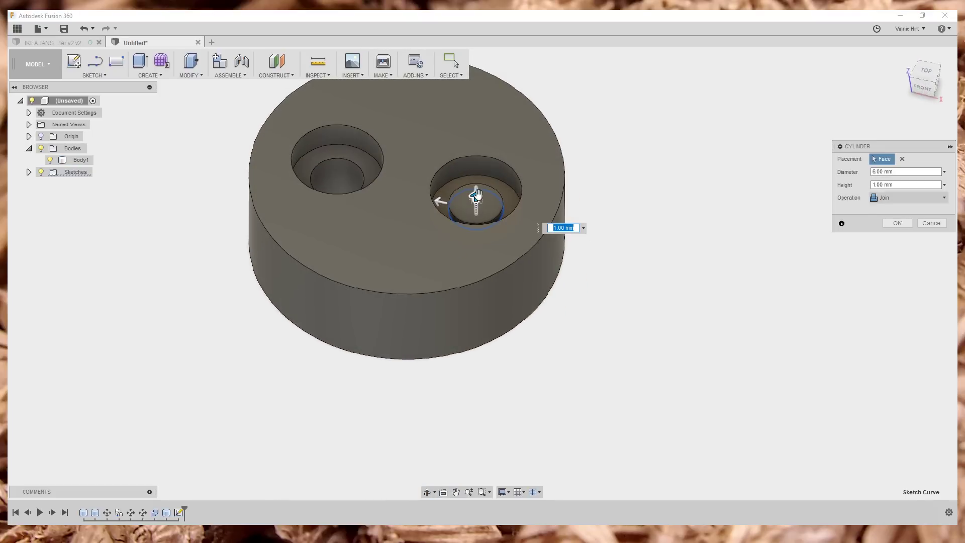
left_click_drag(475, 195, 474, 371)
key("Escape")
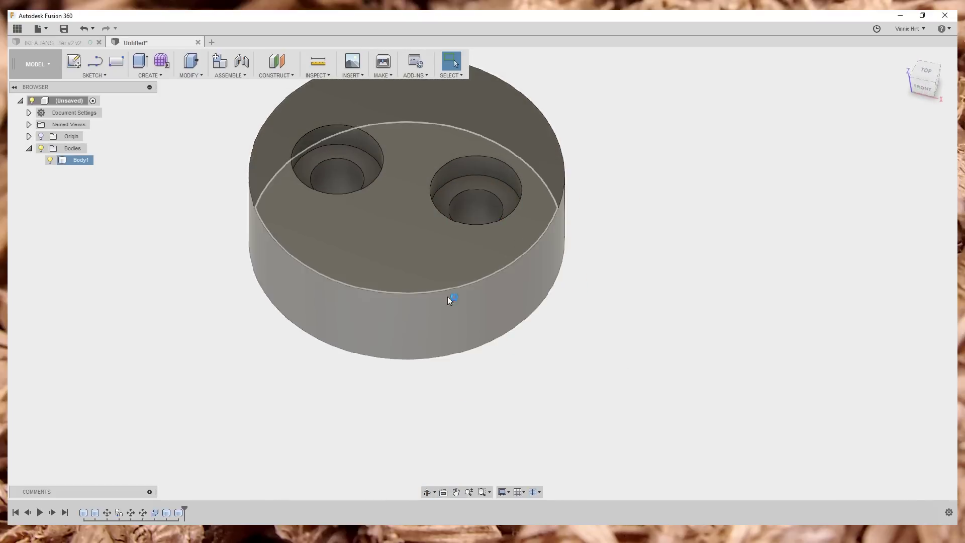
Sketch a circumscribed hexagon with a 3.5 mm radius centred on the origin of the disc's underside, and finish the sketch.
middle_click_drag(395, 220, 447, 266, "shift")
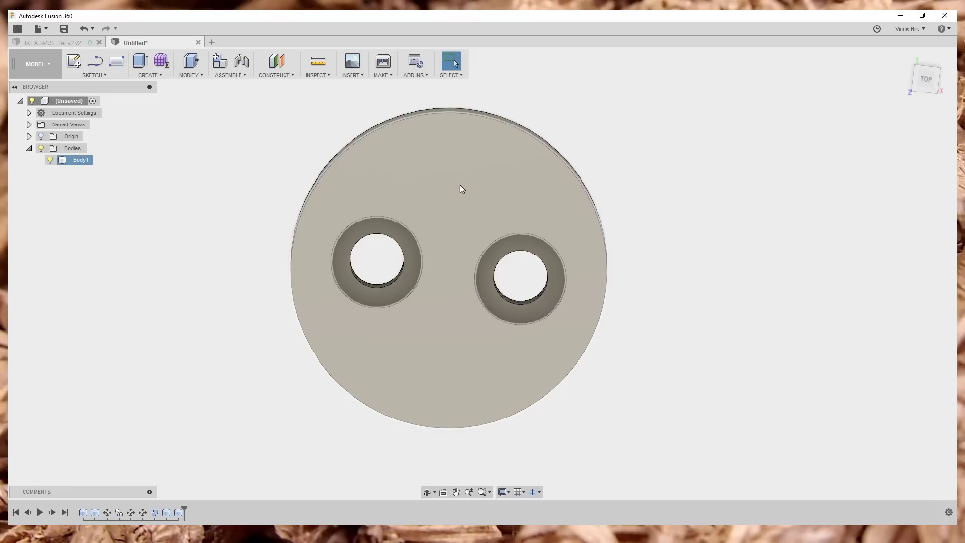
middle_click_drag(459, 189, 448, 299, "shift")
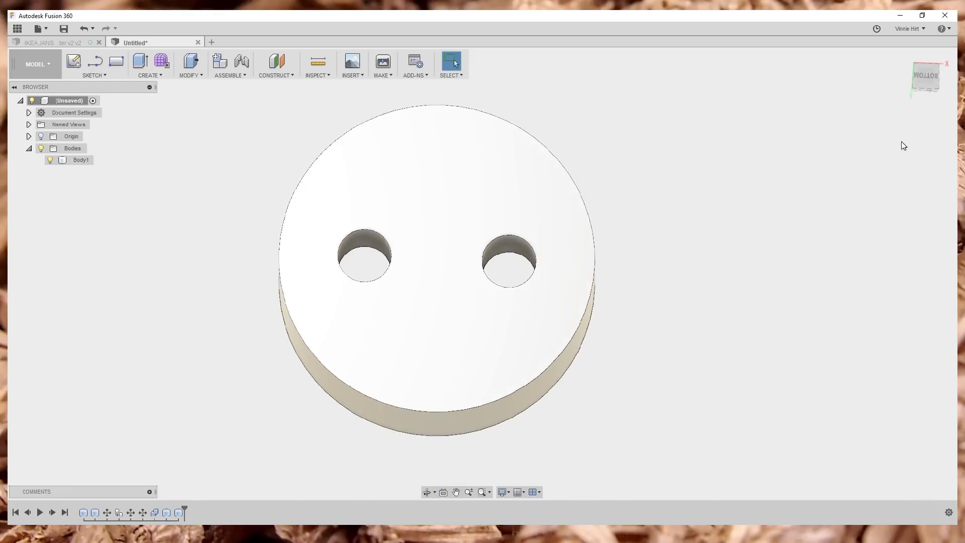
left_click(925, 76)
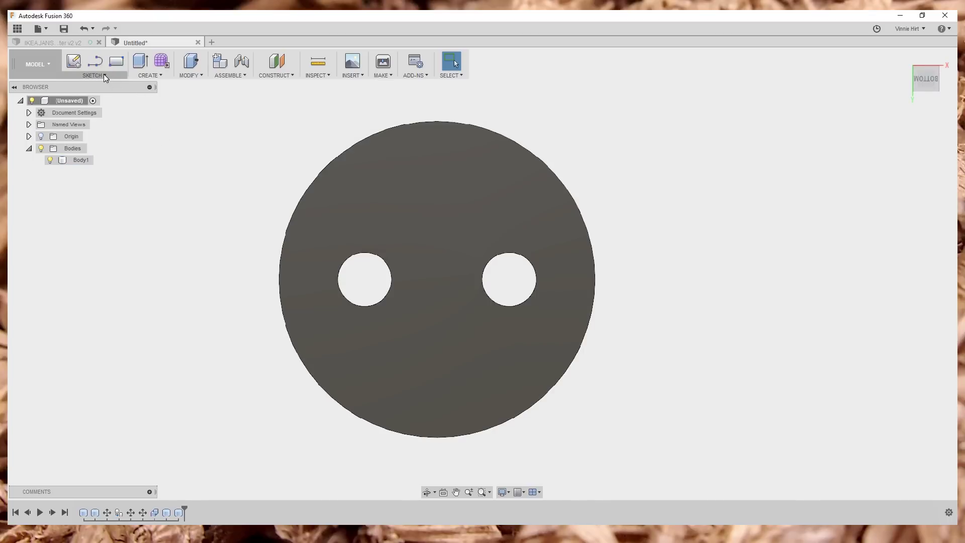
left_click(106, 75)
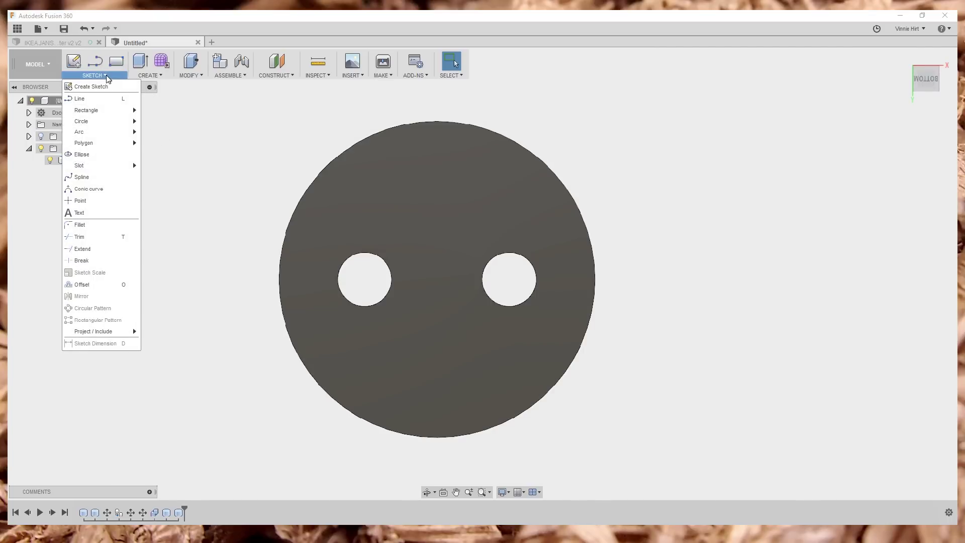
mouse_move(92, 142)
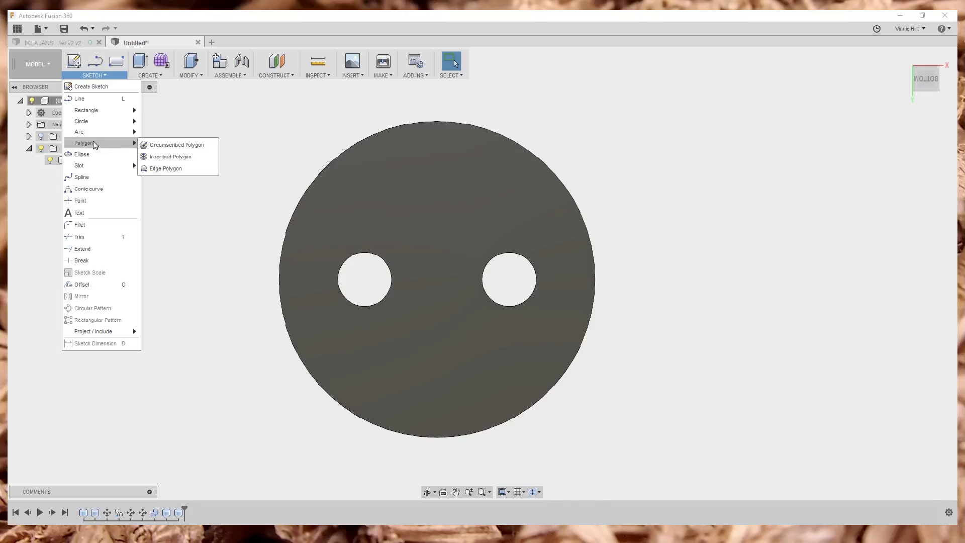
left_click(172, 145)
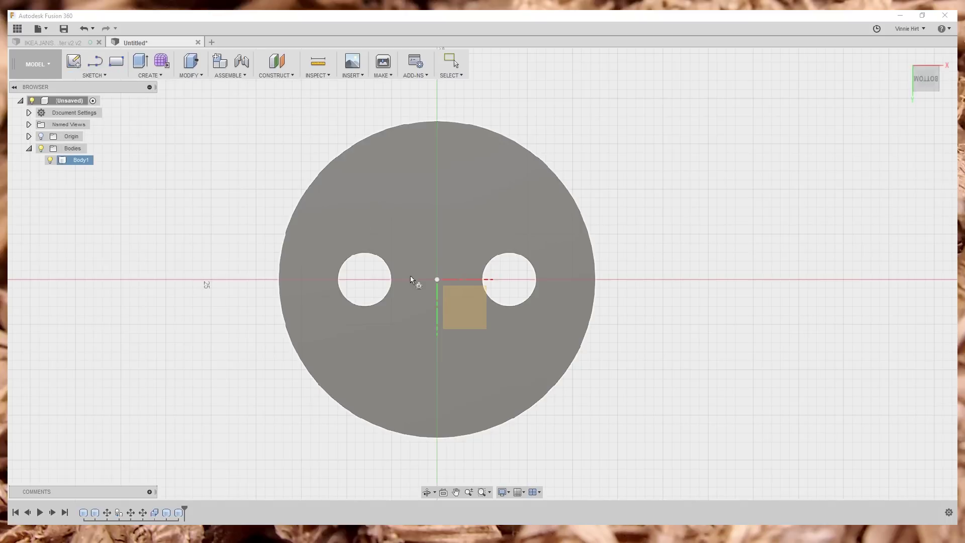
left_click(440, 276)
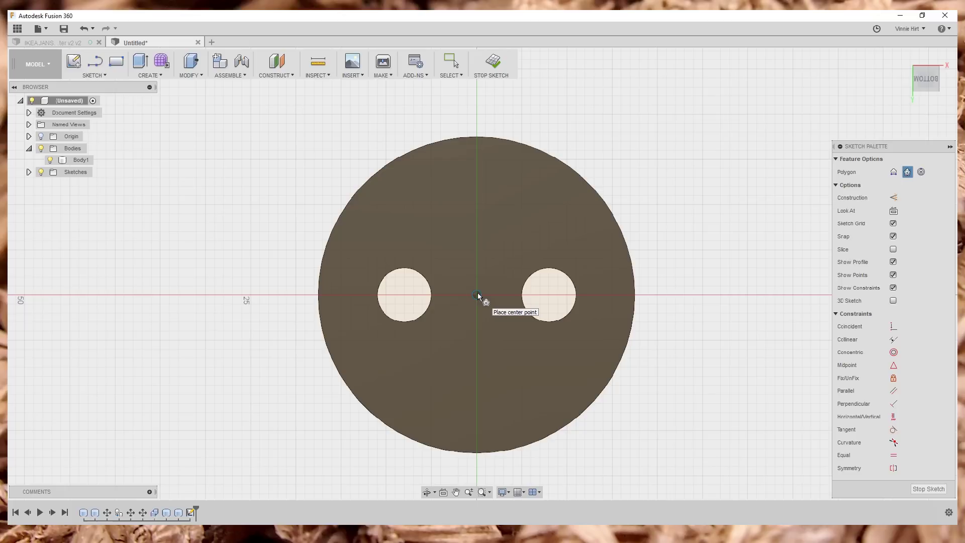
left_click(477, 295)
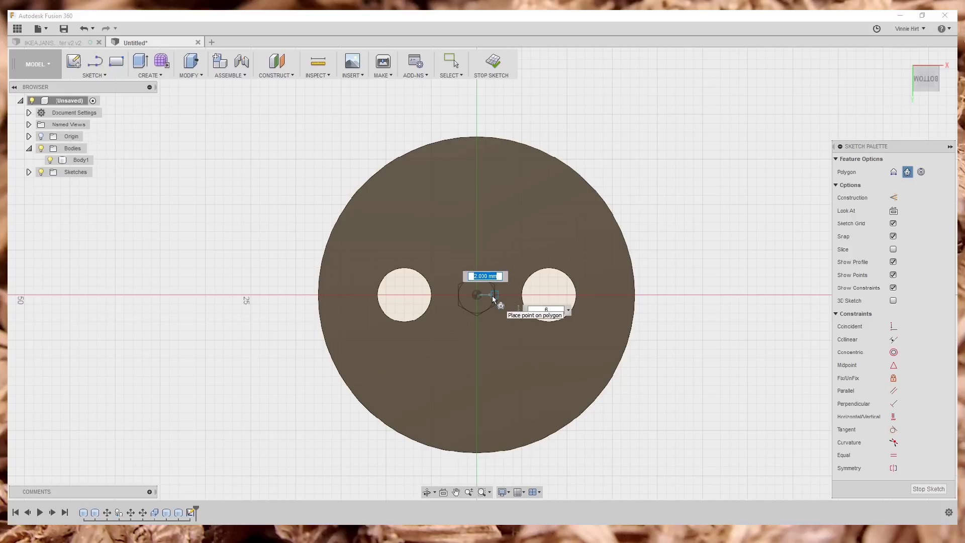
type("3.")
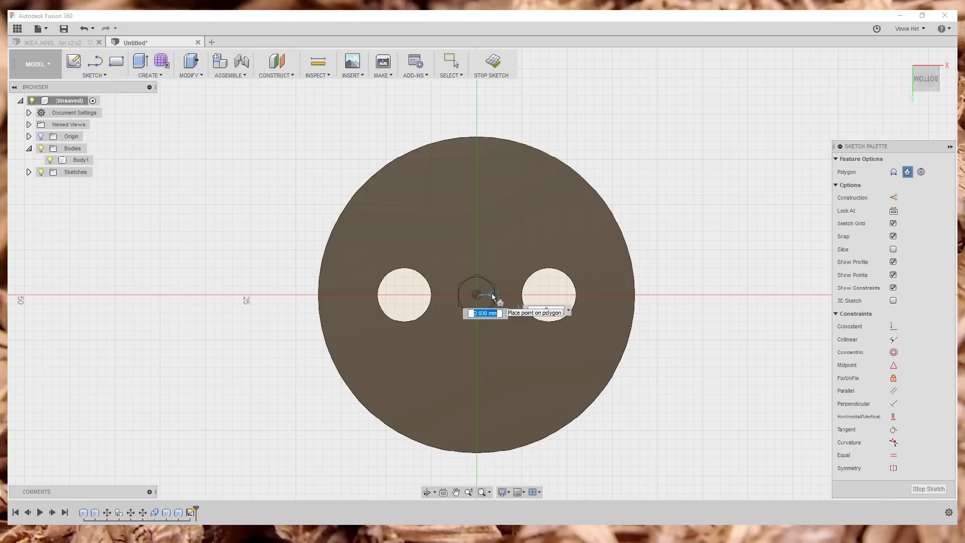
type("3.5")
key("Return")
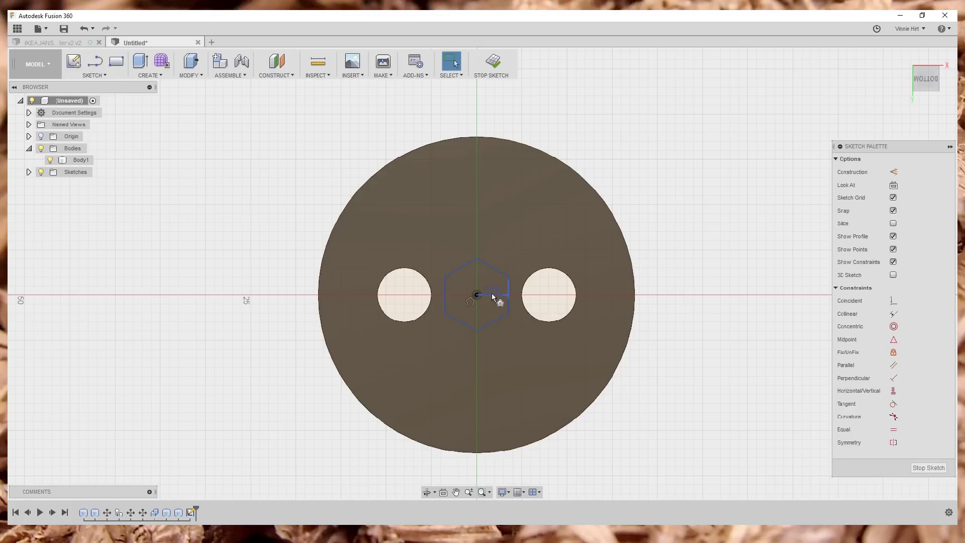
left_click(927, 467)
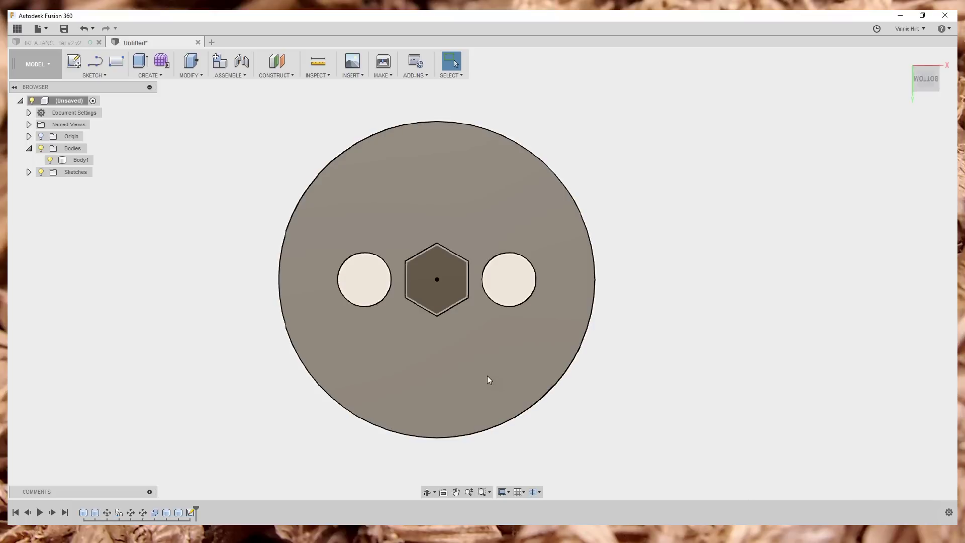
Cut the hexagon profile 5 mm deep into the underside of the disc with Extrude.
mouse_move(487, 375)
middle_mouse_down()
mouse_move(460, 341)
mouse_move(480, 379)
mouse_move(469, 344)
mouse_move(484, 239)
middle_mouse_up()
left_click(471, 237)
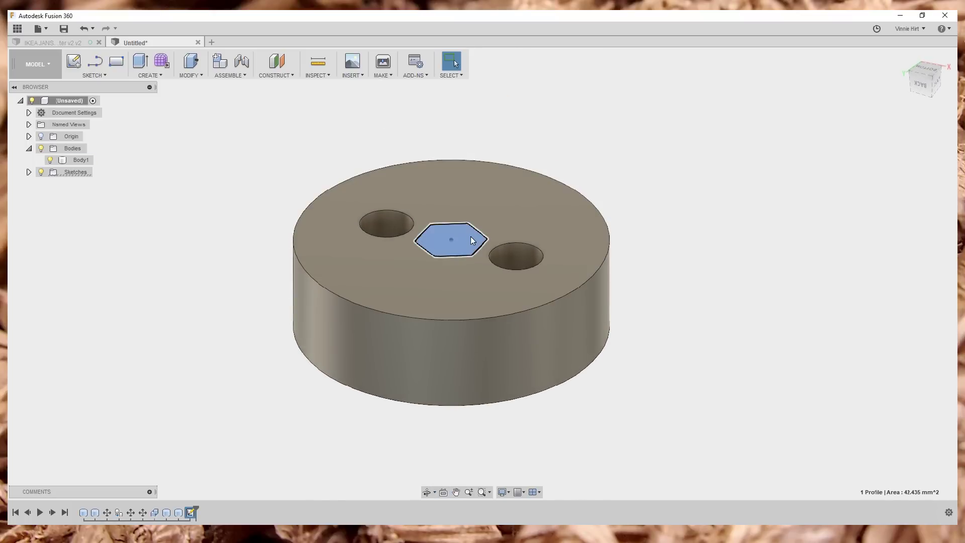
right_click(473, 240)
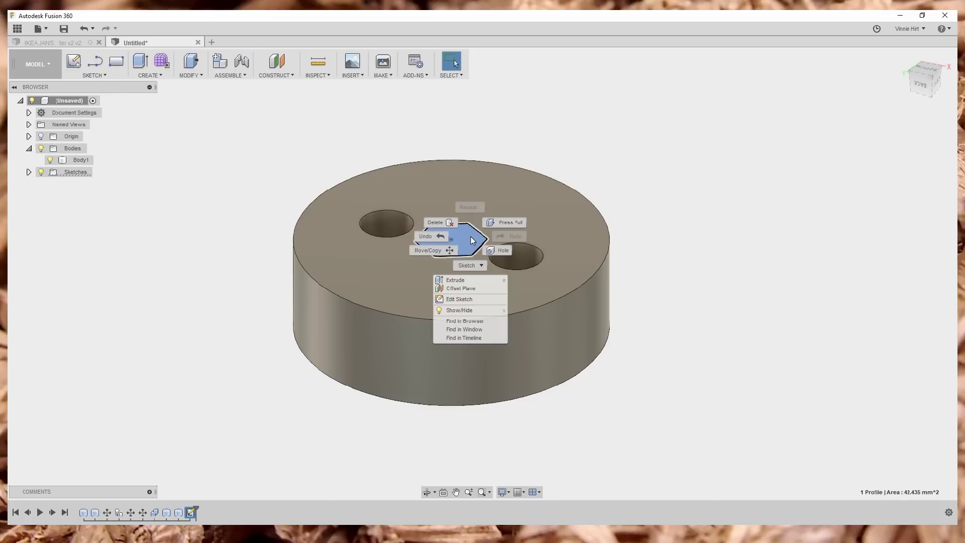
left_click(512, 218)
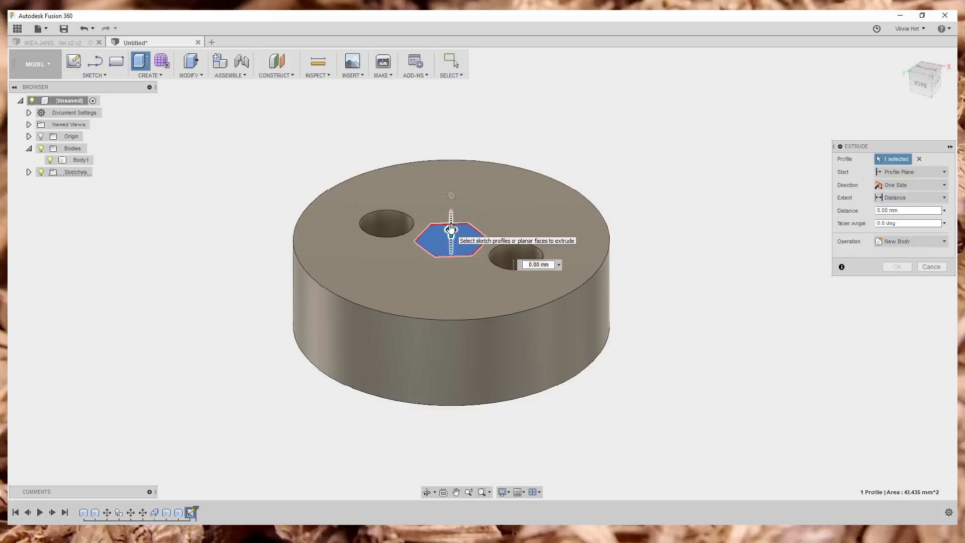
left_click_drag(451, 229, 459, 269)
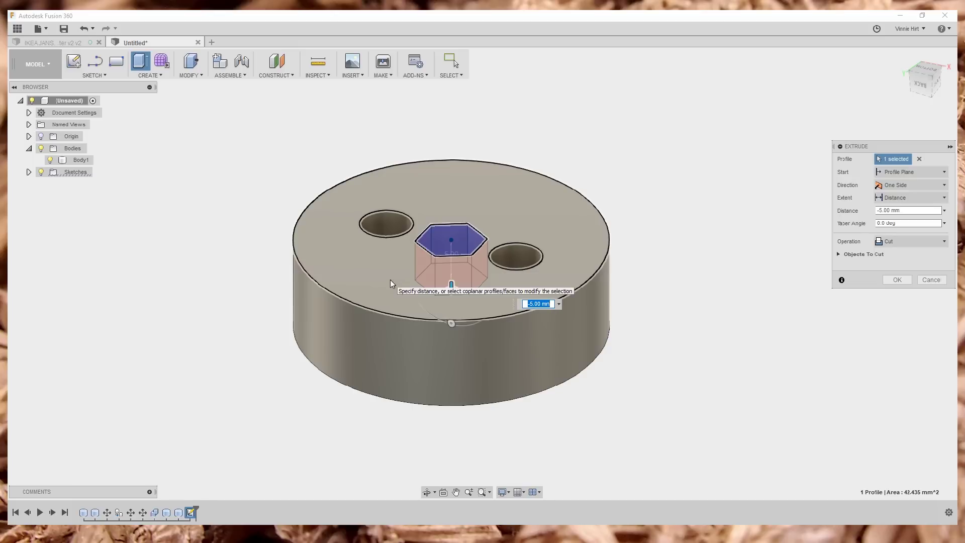
key("Return")
left_click(445, 301)
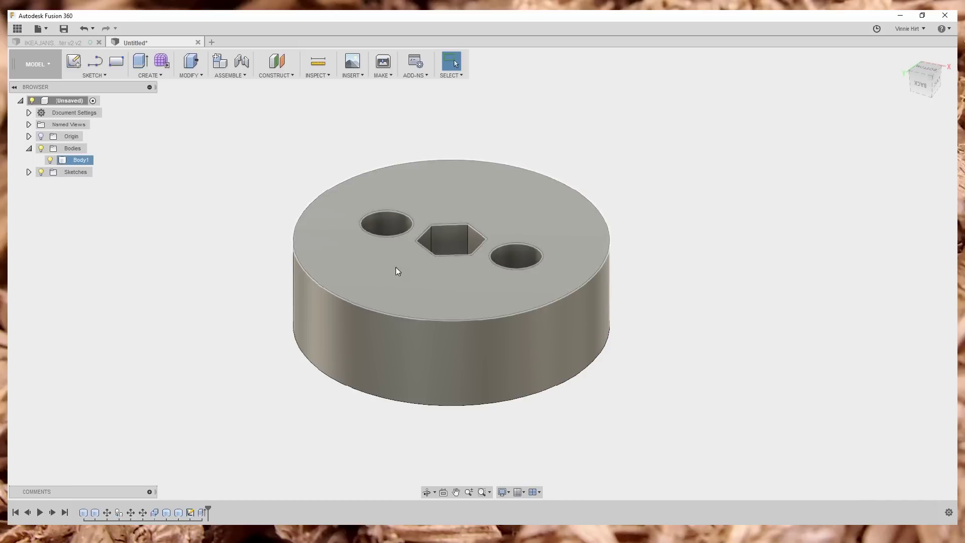
Cut a 4.4 mm diameter cylinder through the disc from the centre of the hexagonal recess's floor.
middle_click_drag(396, 267, 405, 306, "shift")
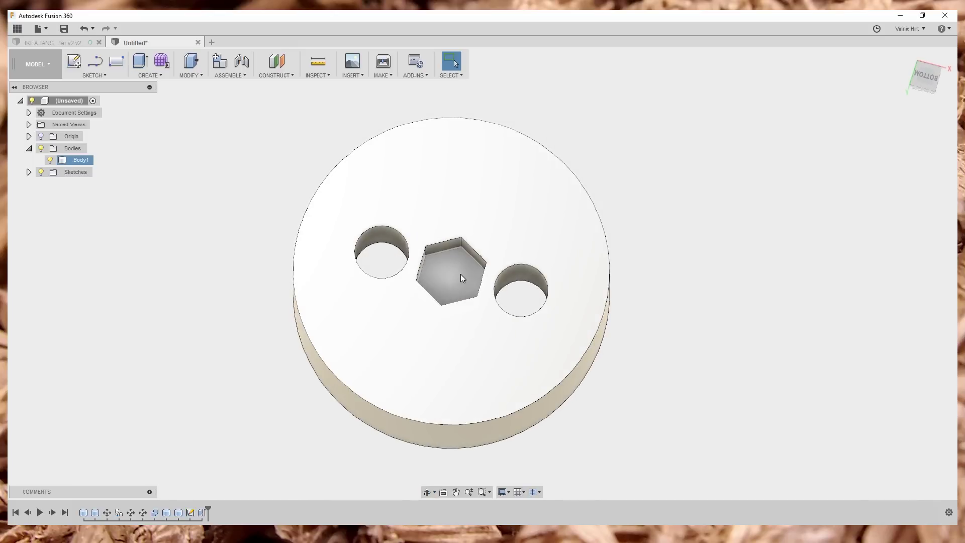
middle_click_drag(407, 301, 418, 308, "shift")
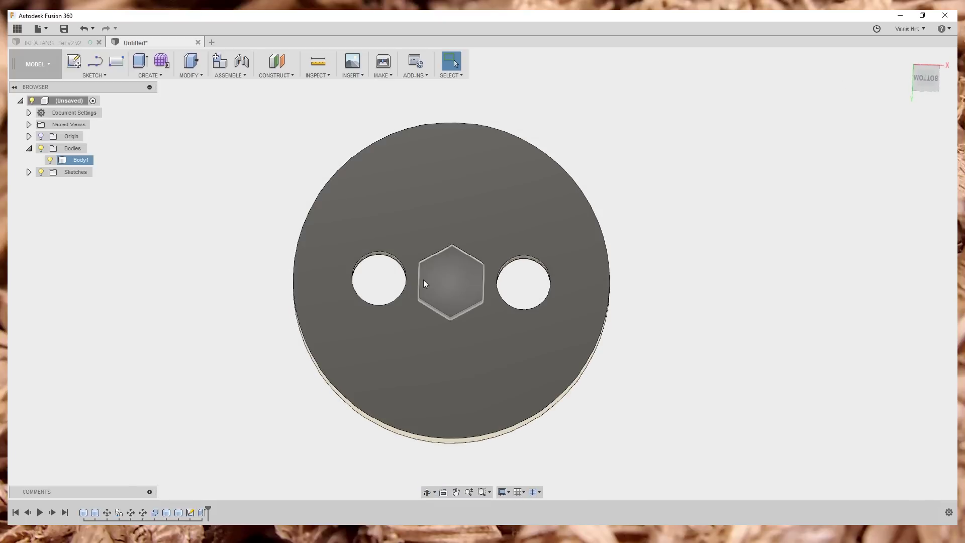
key("Escape")
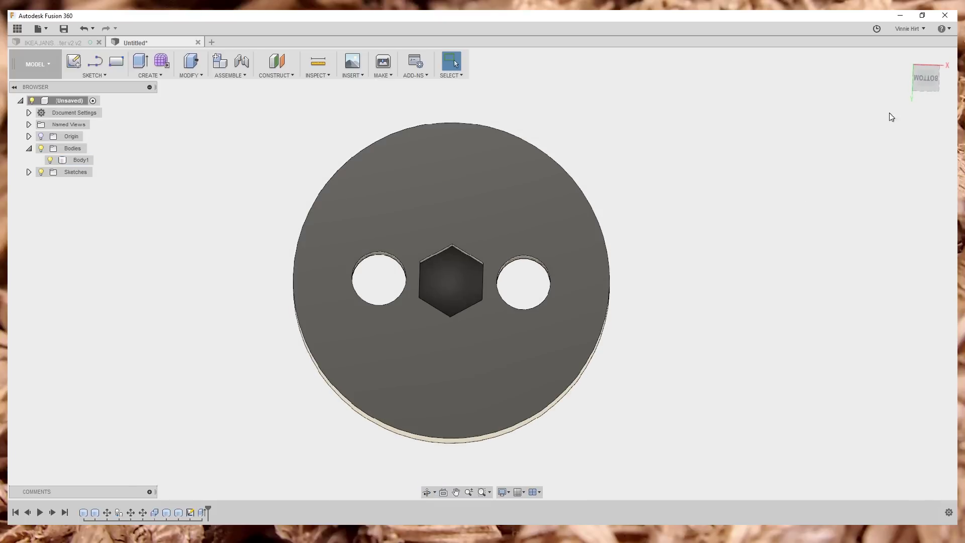
left_click(923, 82)
left_click(149, 74)
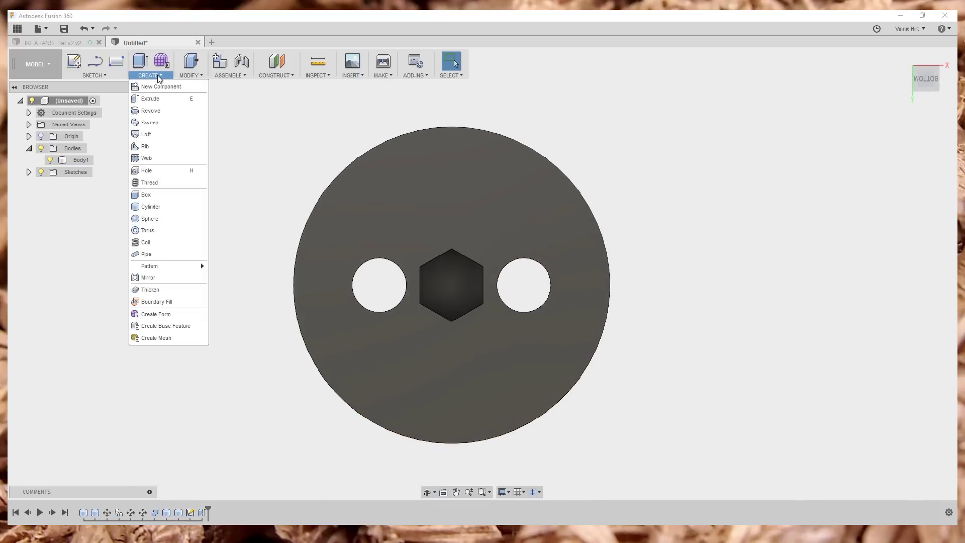
left_click(153, 206)
left_click(458, 297)
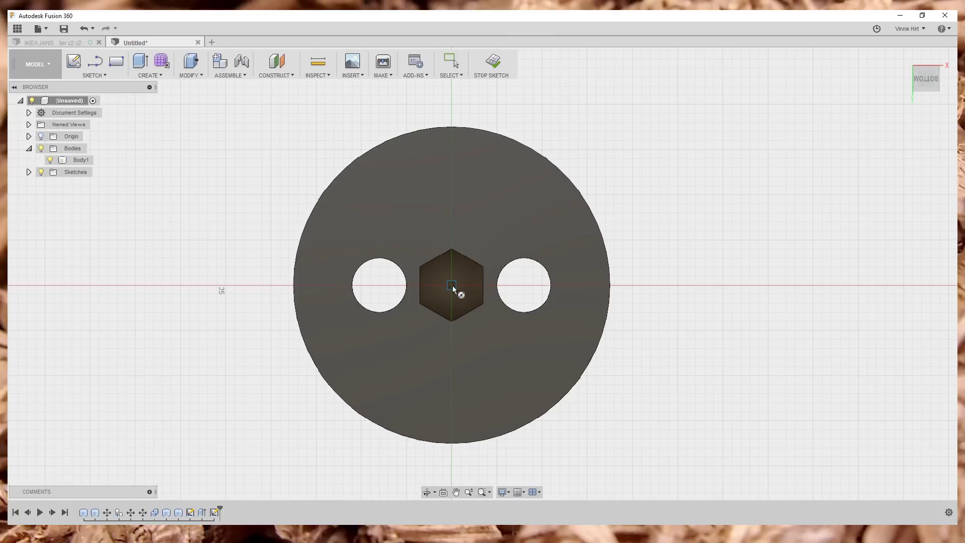
left_click(452, 285)
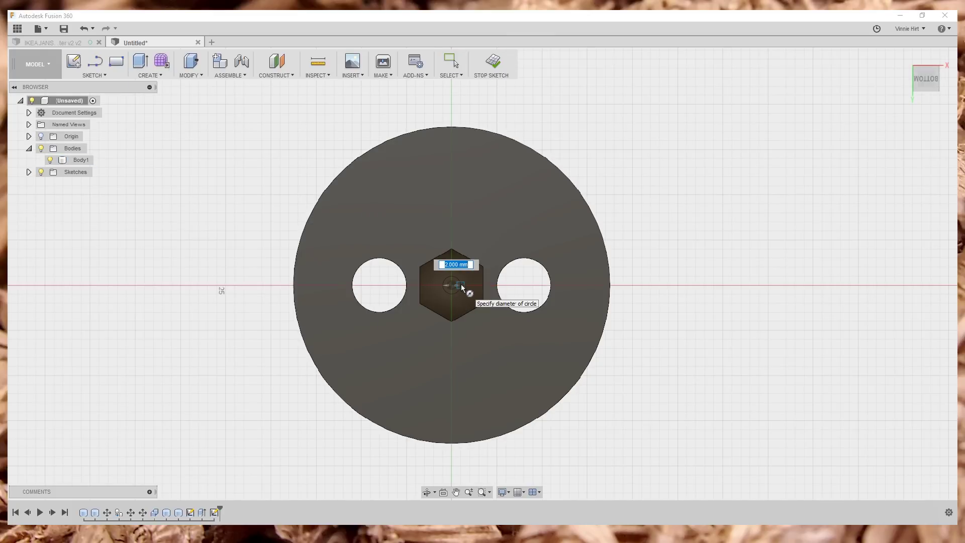
type("4")
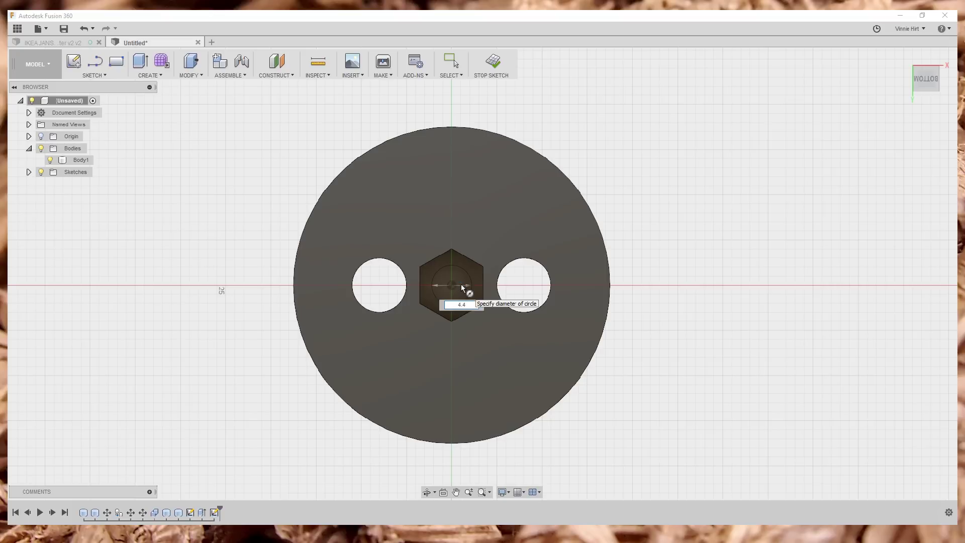
key("Return")
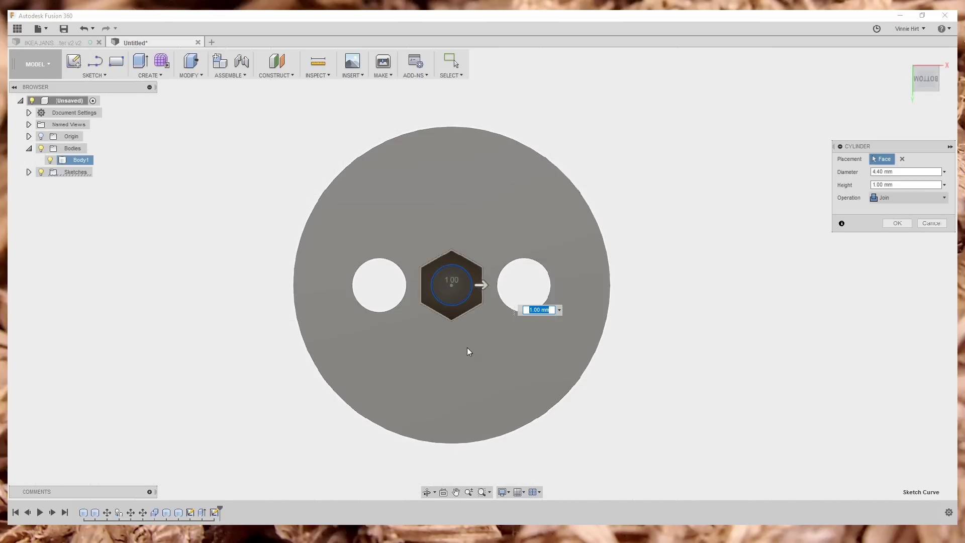
left_click_drag(451, 272, 511, 372)
key("Return")
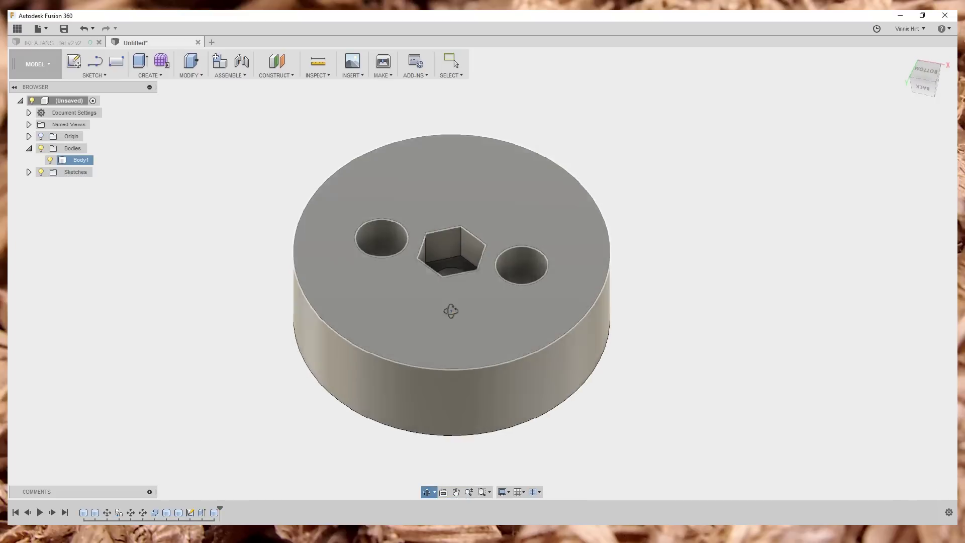
Flip the disc body upside down with Move/Copy so its hexagonal recess faces up.
middle_click_drag(445, 314, 460, 342, "shift")
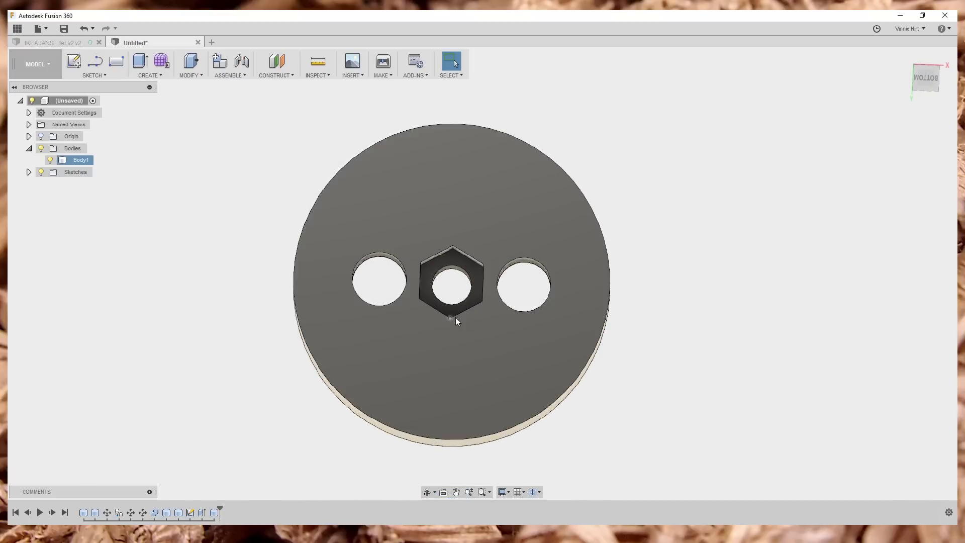
mouse_move(493, 244)
middle_mouse_down("shift")
mouse_move(487, 204)
mouse_move(474, 303)
middle_mouse_up("shift")
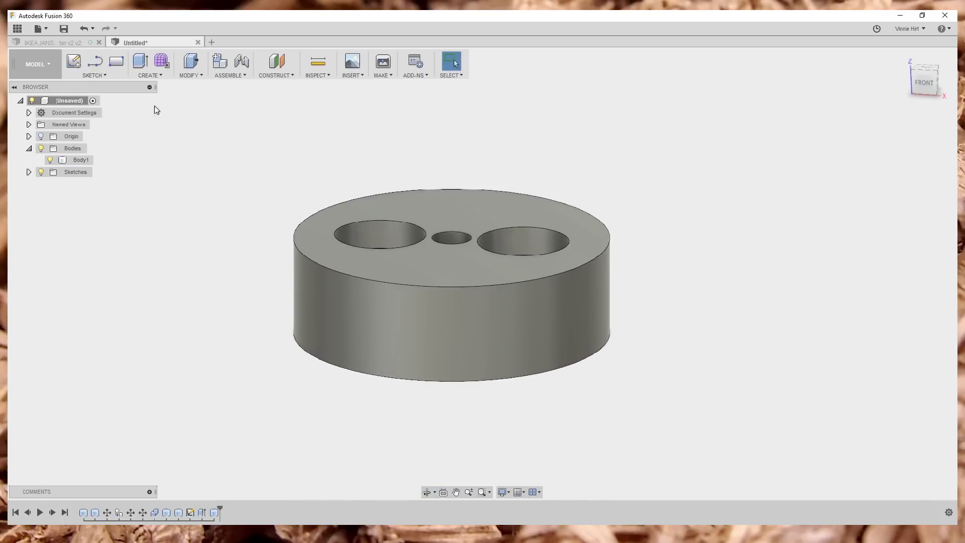
left_click(78, 159)
right_click(421, 206)
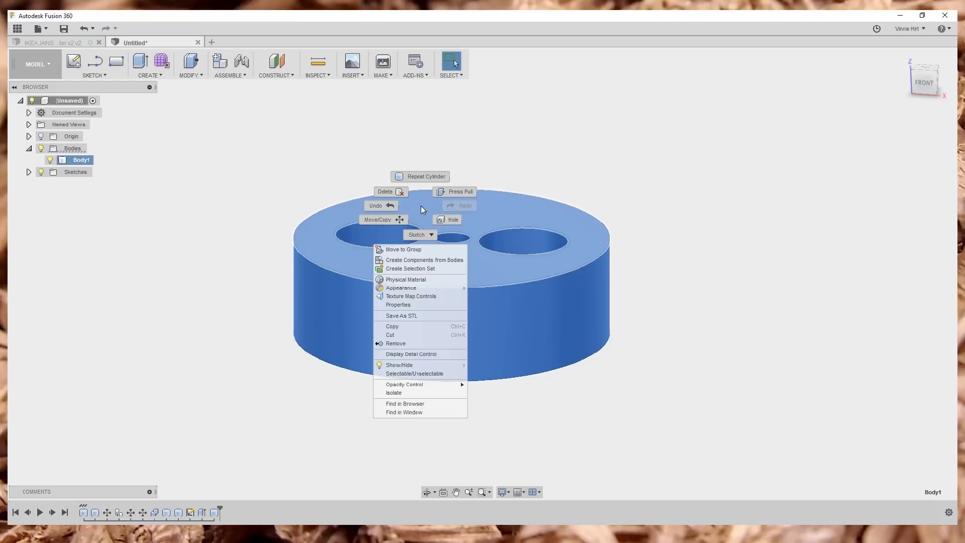
left_click(382, 219)
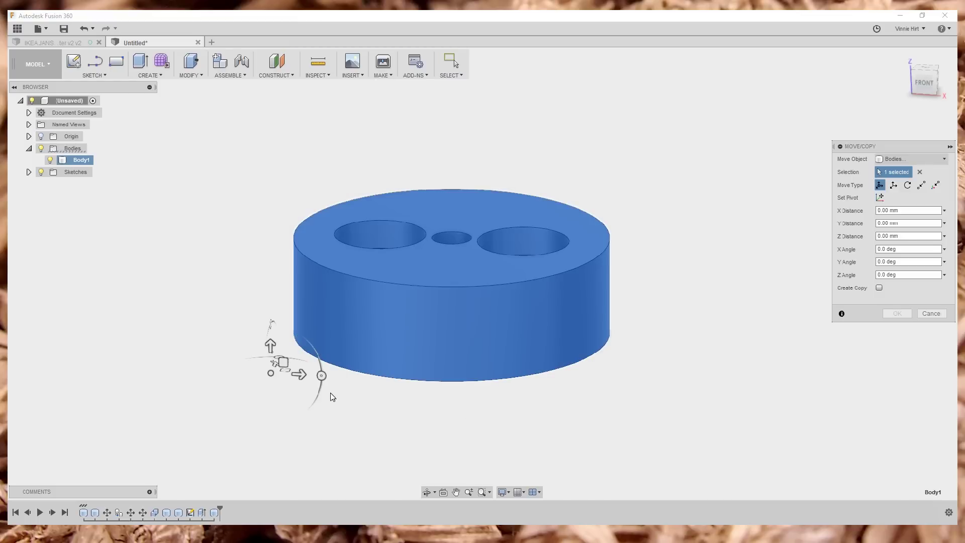
left_click_drag(321, 376, 214, 371)
key("Return")
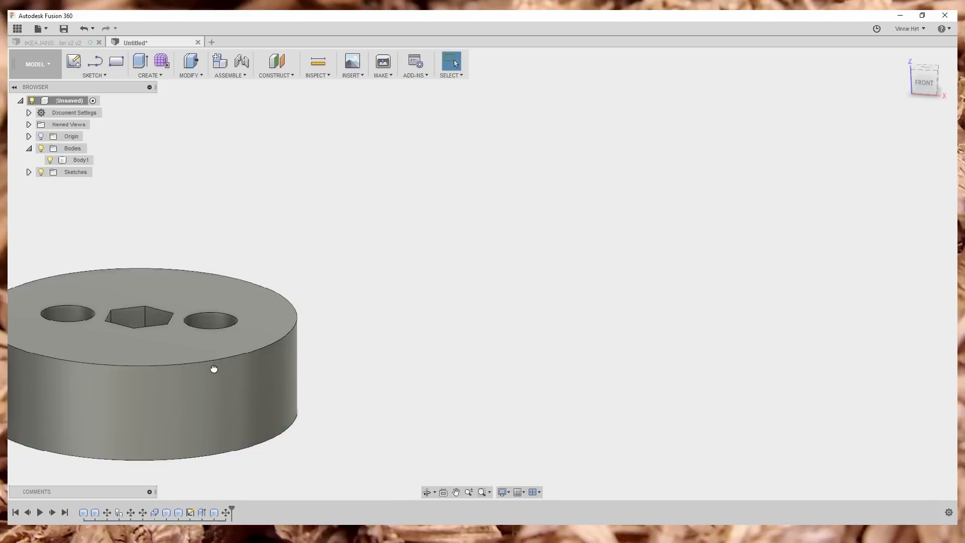
Fillet the disc's outer edge on the hexagonal recess side with a 3 mm constant radius.
middle_click_drag(128, 327, 420, 278)
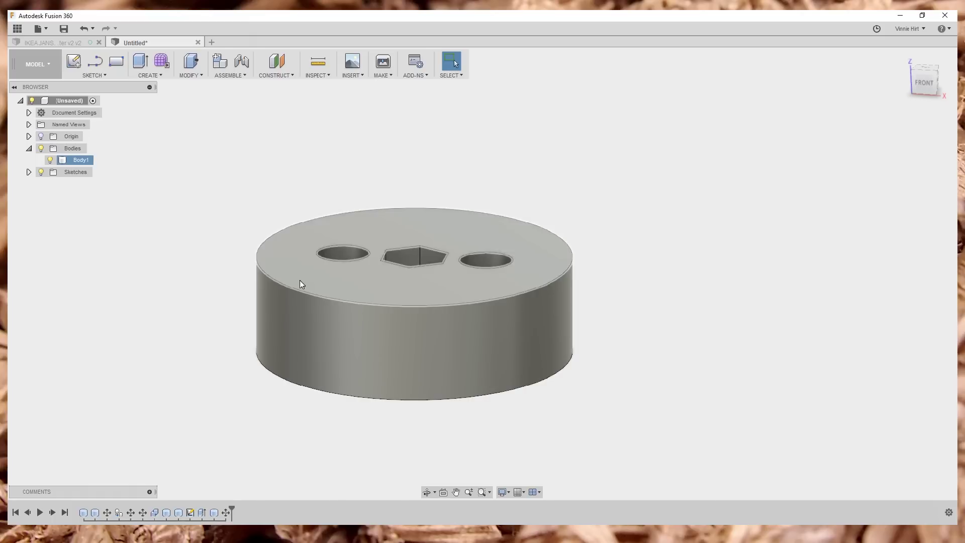
middle_click_drag(300, 281, 325, 297, "shift")
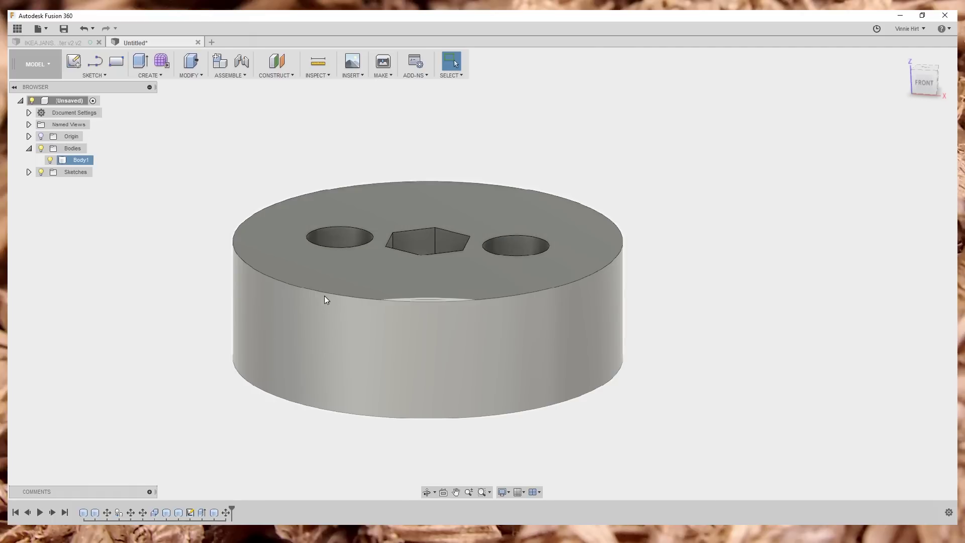
left_click(324, 295)
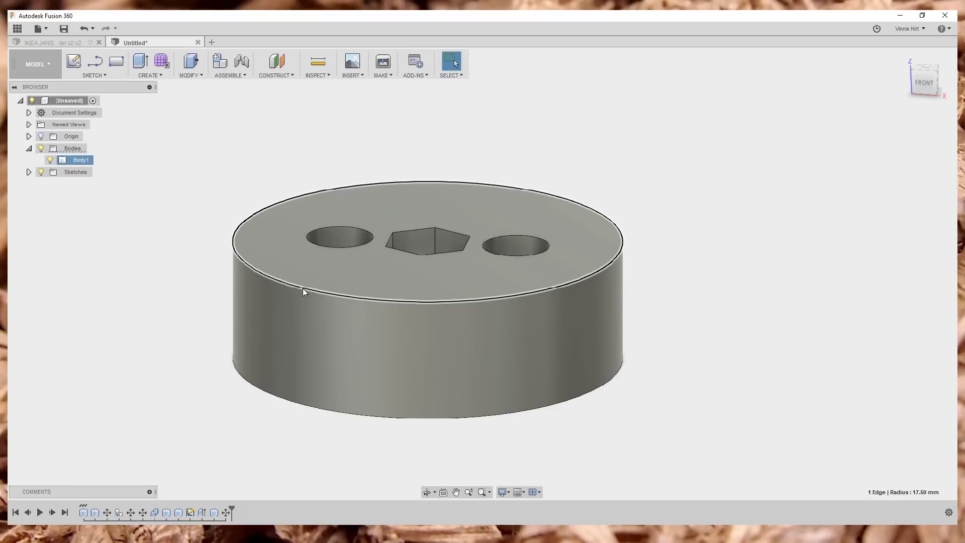
right_click(314, 290)
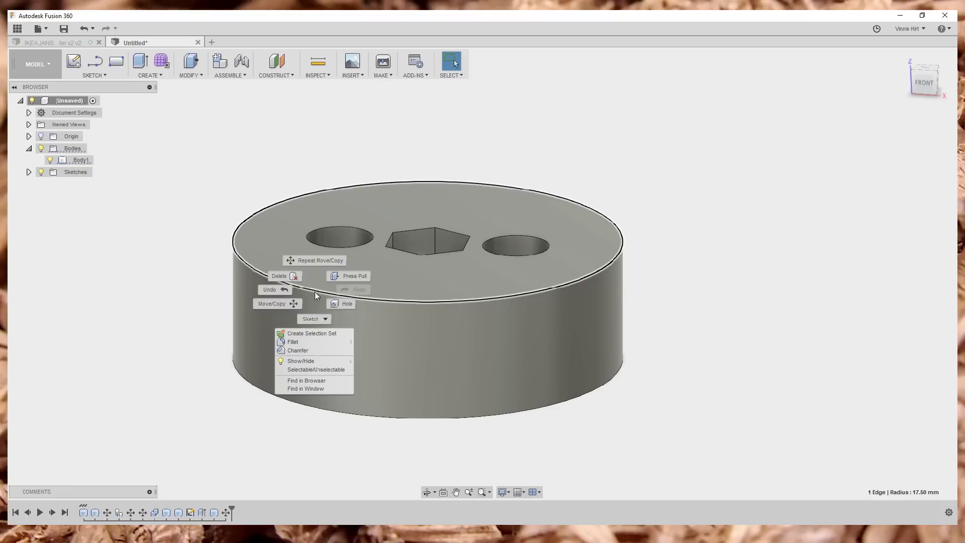
left_click(301, 346)
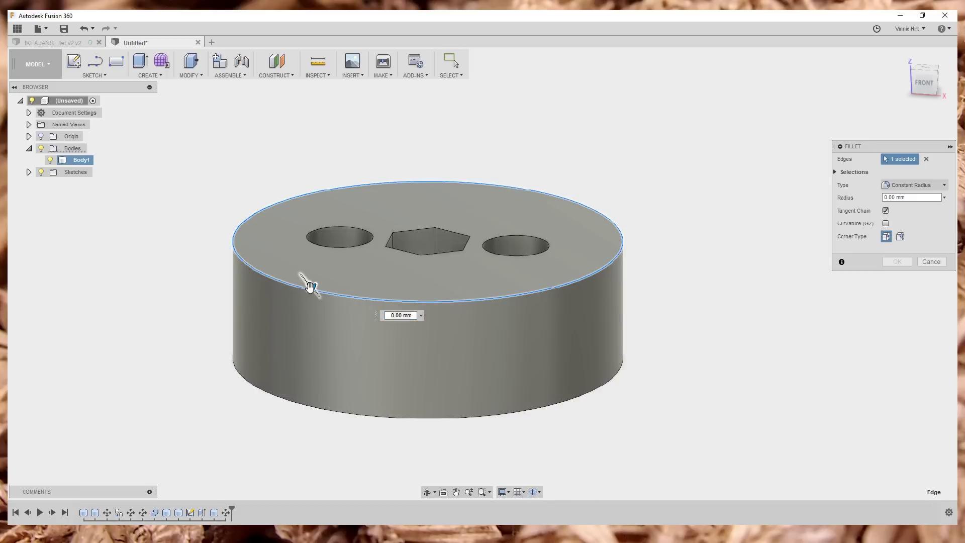
left_click_drag(315, 291, 315, 291)
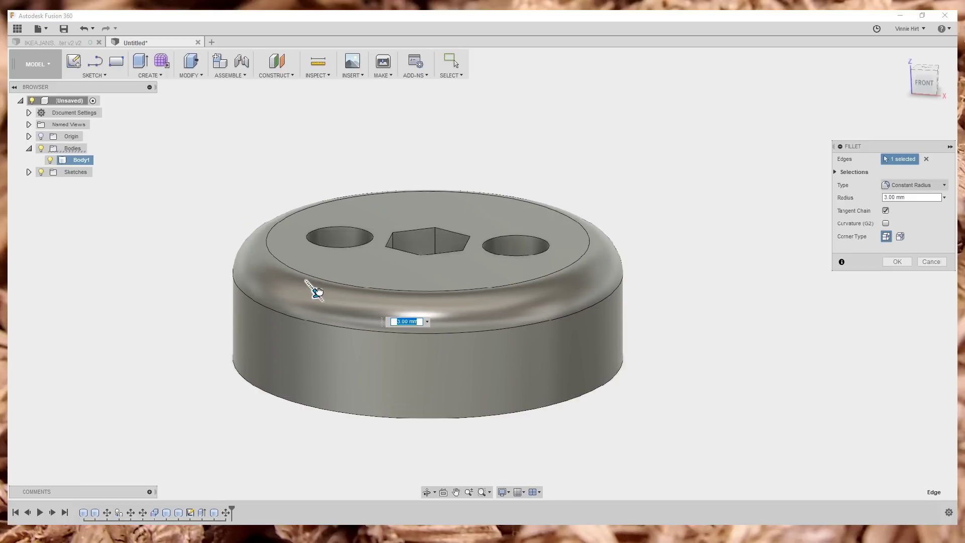
left_click(900, 260)
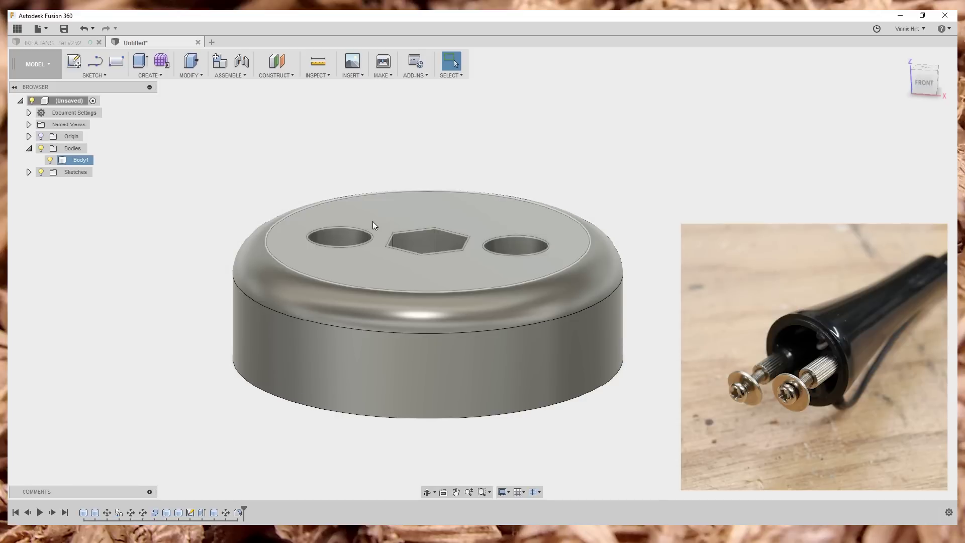
Measure the diameter of the circular edge where the fillet meets the flat face with the hexagonal recess.
left_click(327, 74)
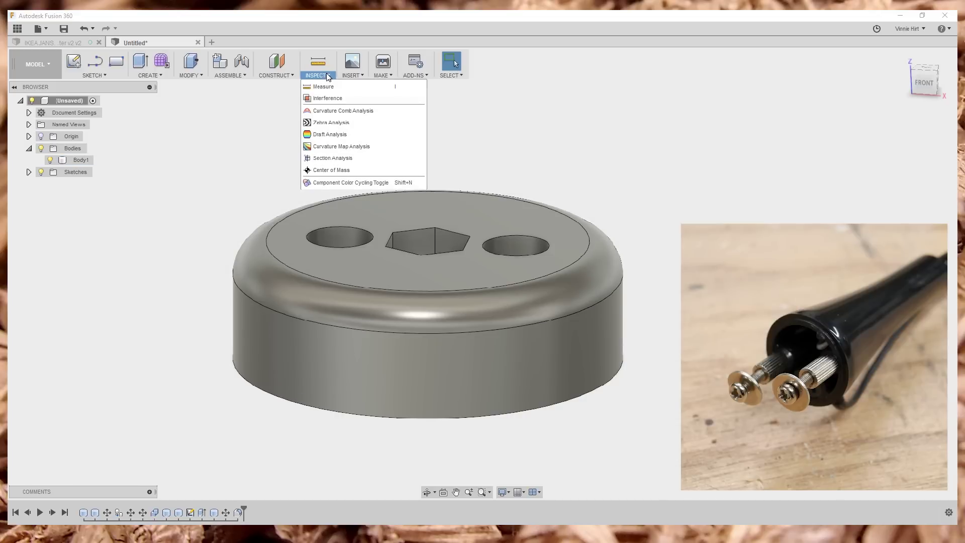
left_click(326, 87)
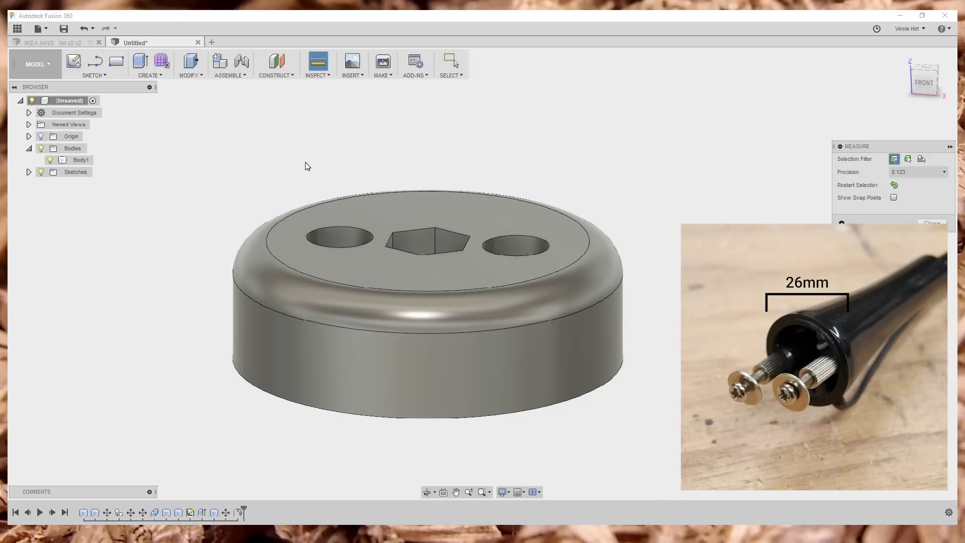
left_click(284, 221)
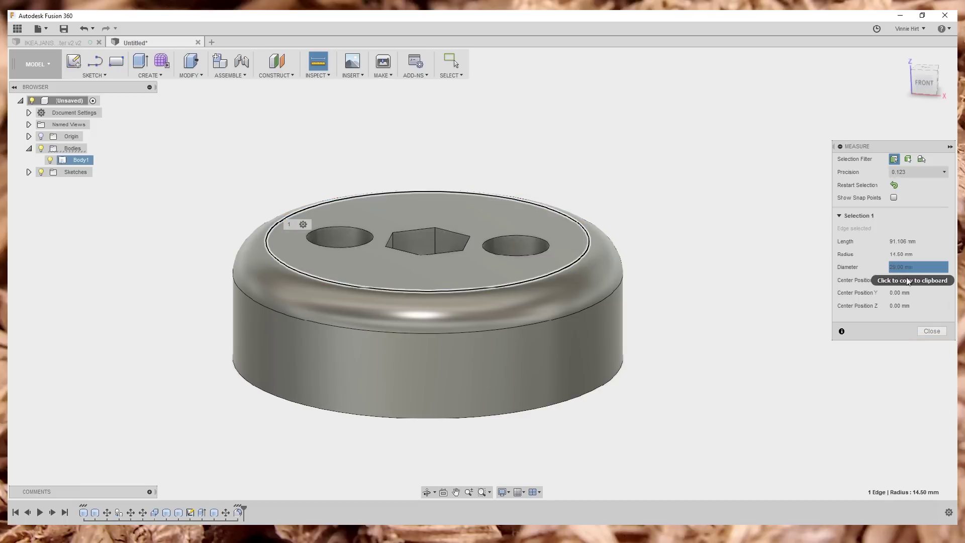
left_click(932, 331)
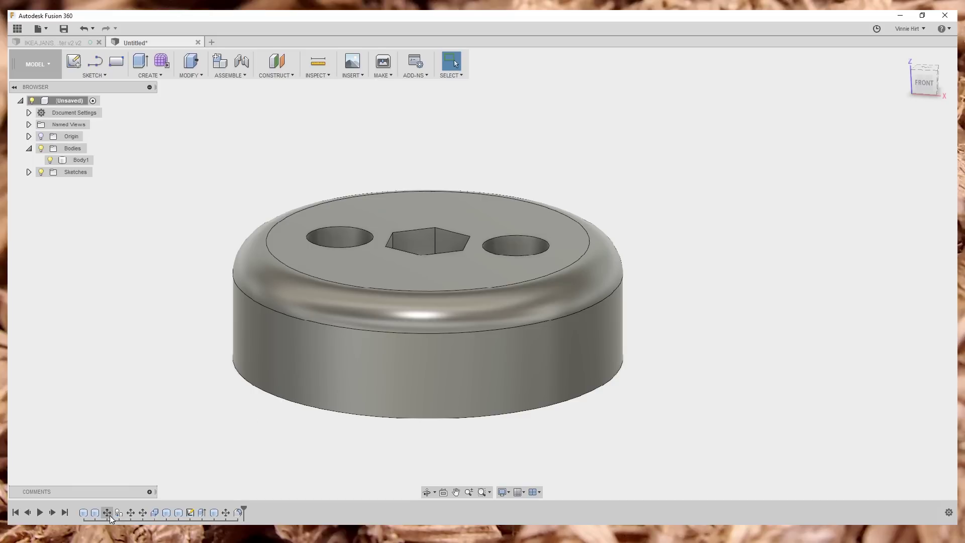
Edit the outer edge fillet and set its radius to 4 mm.
left_click(238, 513)
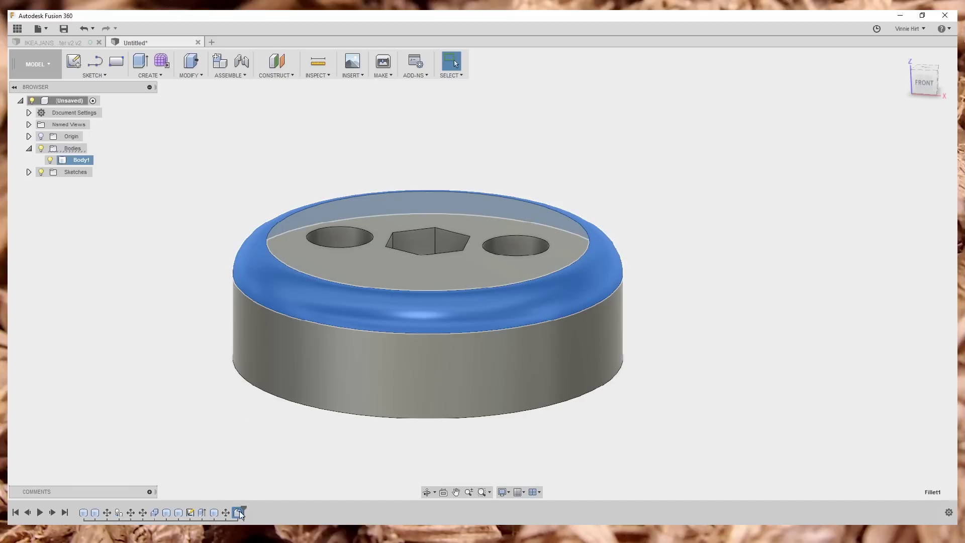
right_click(240, 513)
left_click(266, 425)
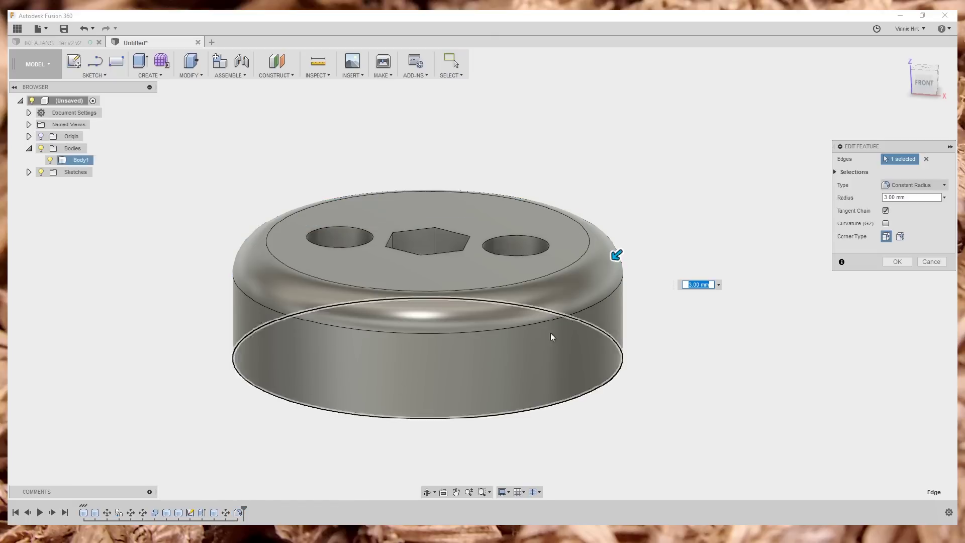
left_click_drag(617, 253, 610, 255)
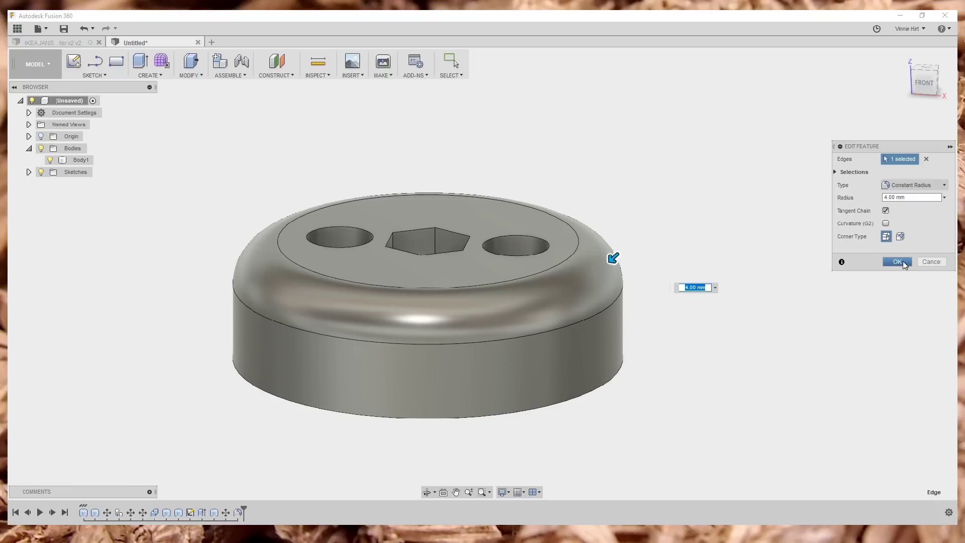
left_click(897, 262)
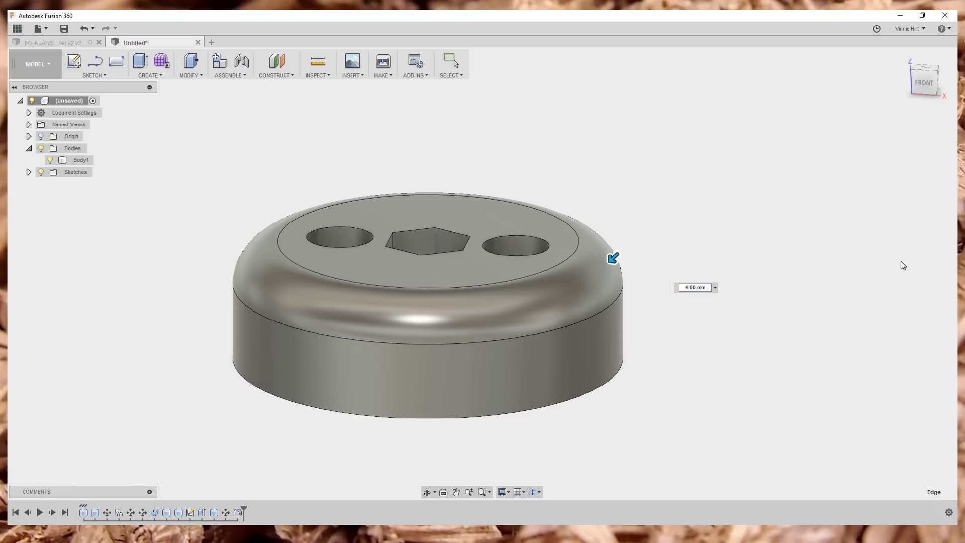
Measure the flat face's circular boundary edge again, using the 4 mm fillet.
left_click(317, 76)
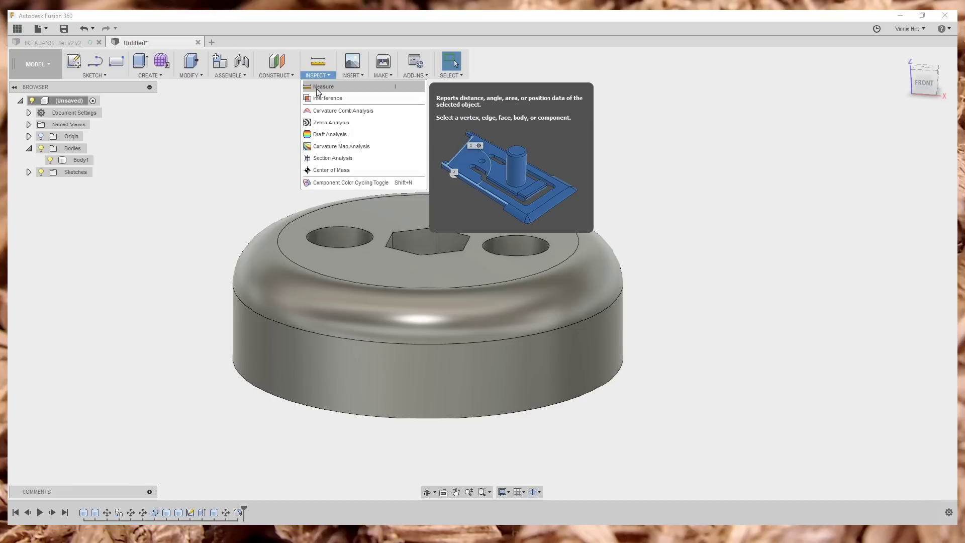
left_click(323, 86)
left_click(352, 200)
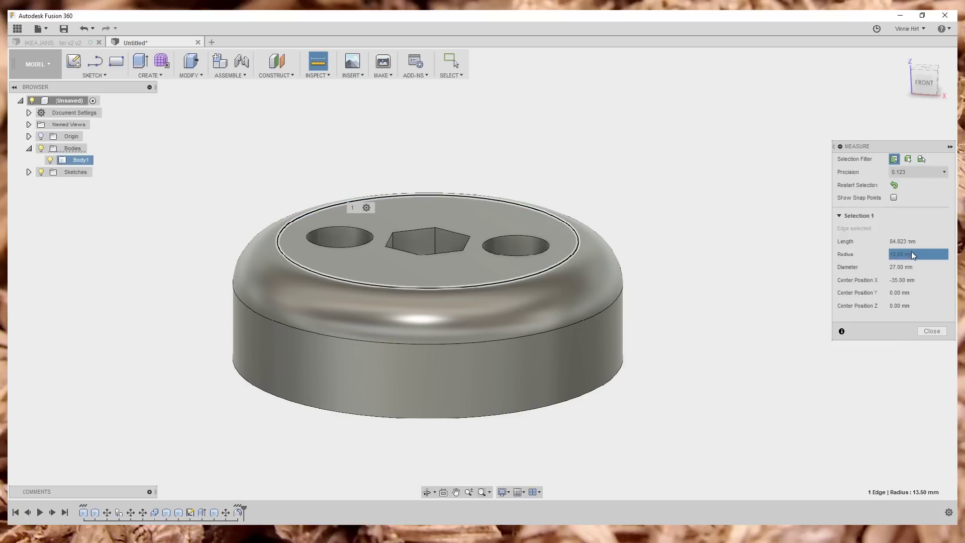
left_click(931, 331)
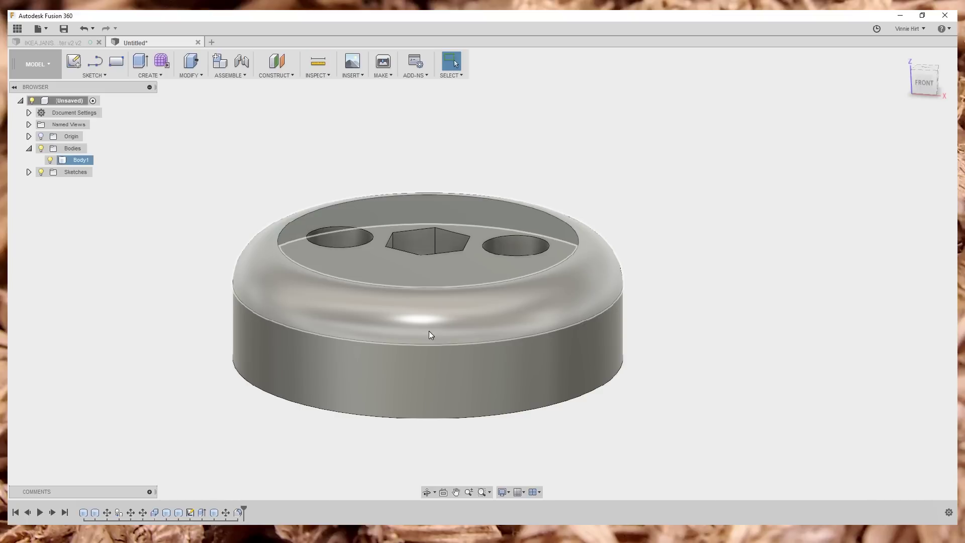
Check the diameter and height settings of one screw through hole's cylinder cut feature, leaving them unedited.
middle_click_drag(440, 264, 397, 198, "shift")
key("Escape")
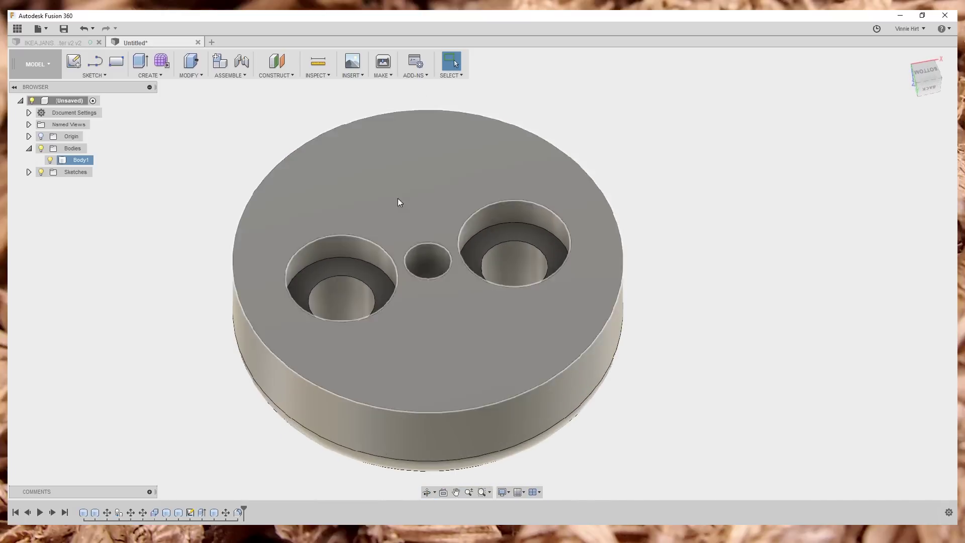
left_click(271, 384)
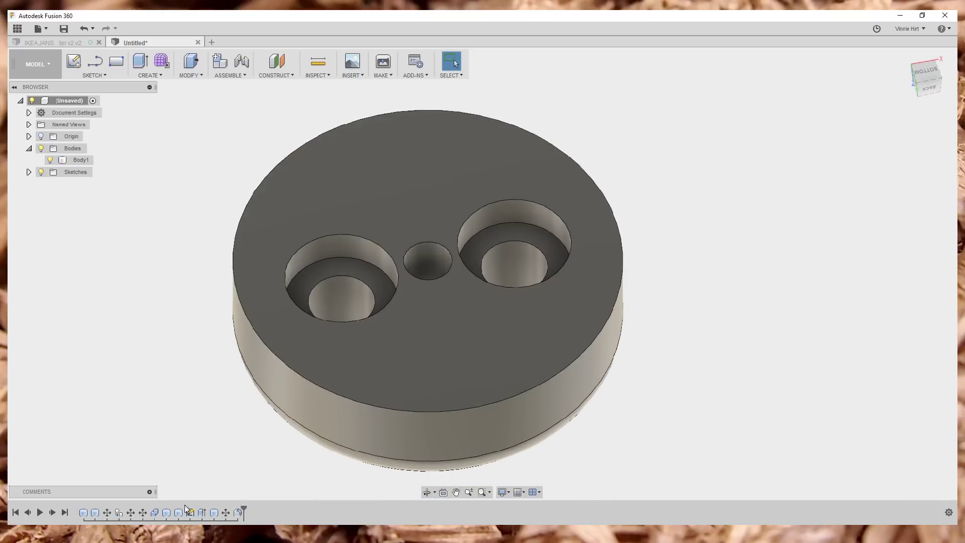
left_click(167, 513)
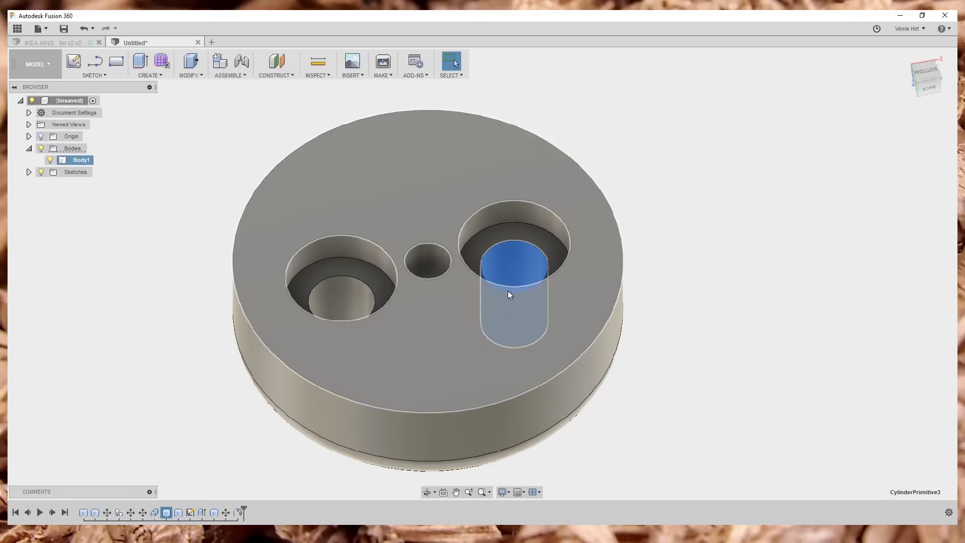
right_click(167, 514)
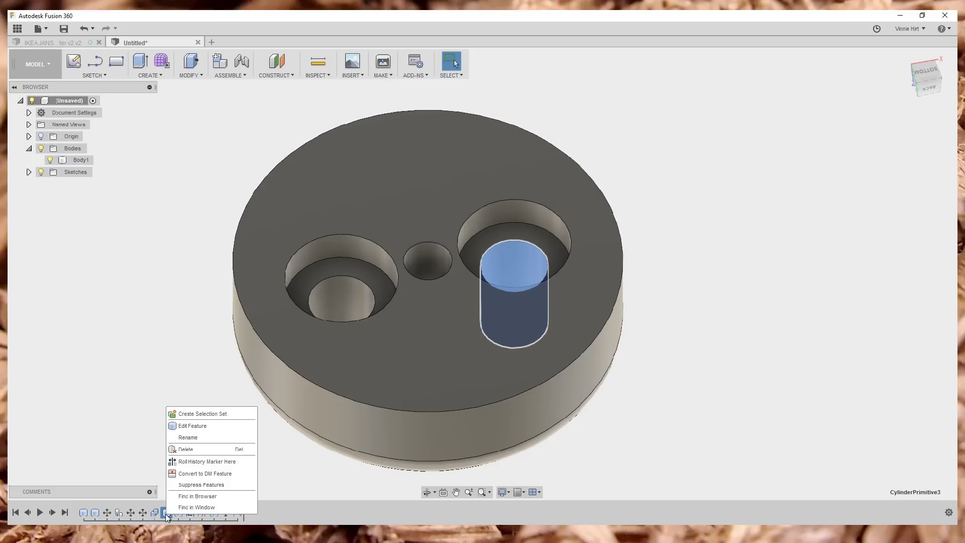
left_click(201, 425)
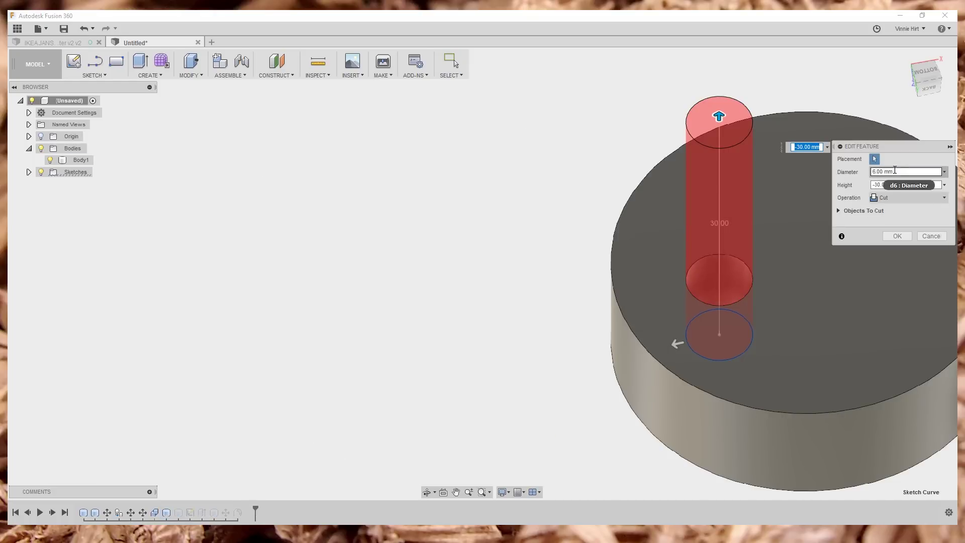
left_click(931, 236)
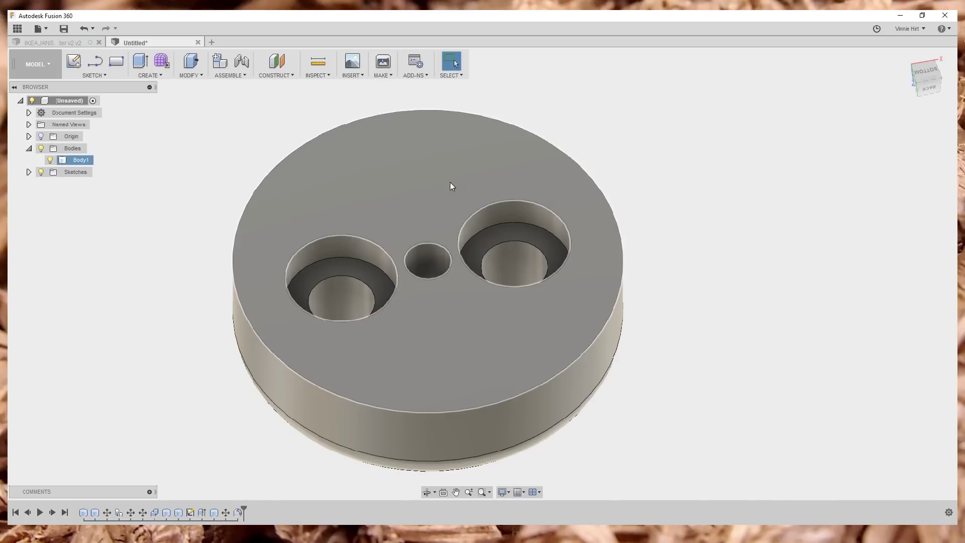
Send the disc body, hexagonal recess facing up, to the Cura 3D print utility with High refinement.
middle_click_drag(439, 173, 440, 324, "shift")
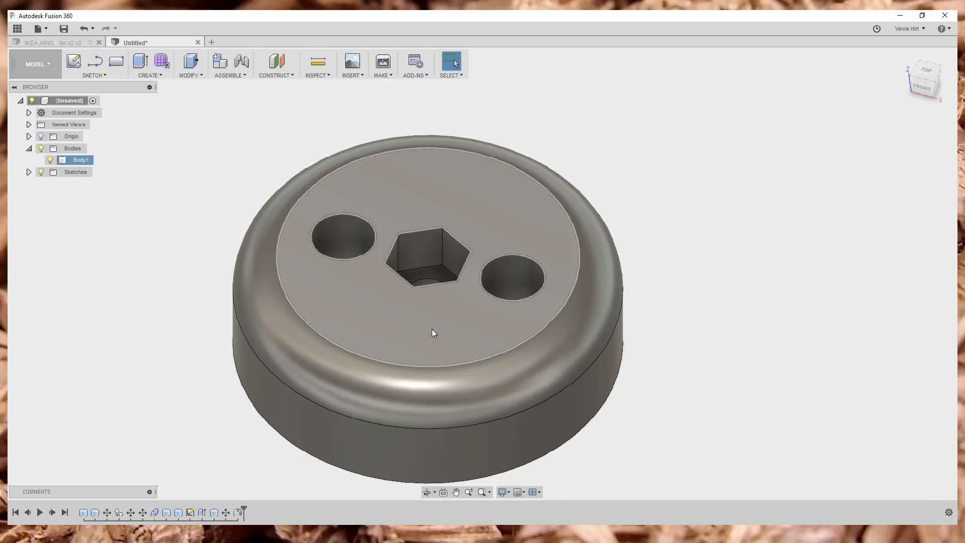
middle_click_drag(430, 332, 430, 298)
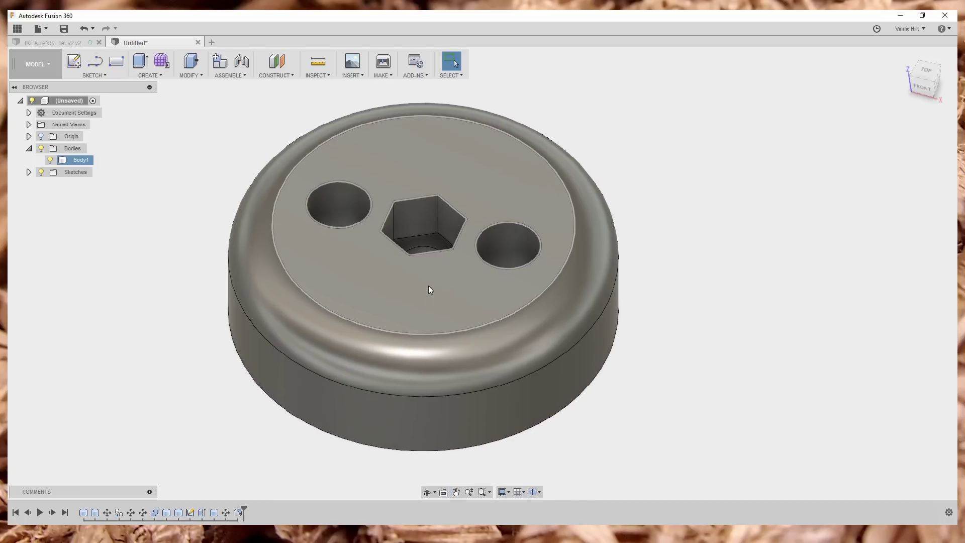
scroll(445, 248, "down", 2)
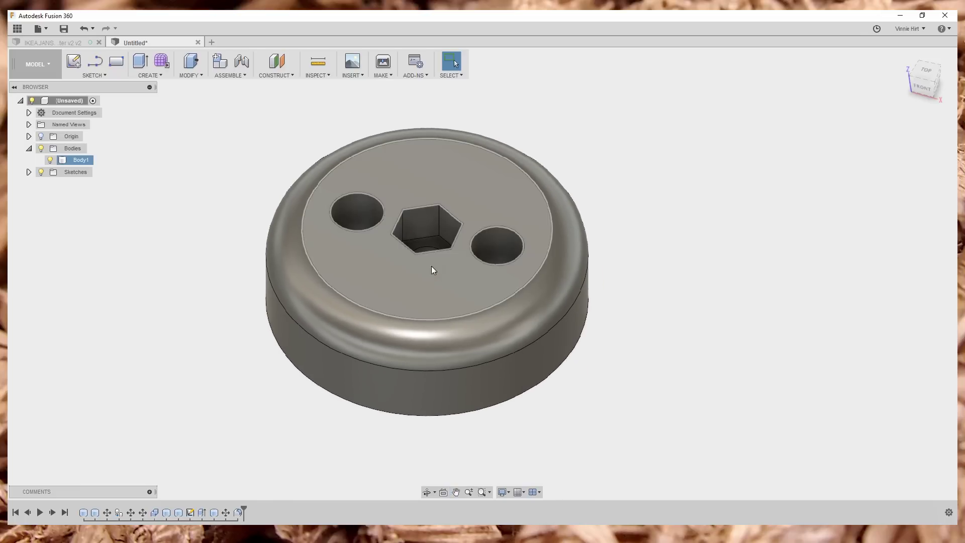
mouse_move(393, 295)
middle_mouse_down("shift")
mouse_move(409, 276)
mouse_move(398, 251)
mouse_move(390, 287)
mouse_move(400, 299)
middle_mouse_up("shift")
key("Escape")
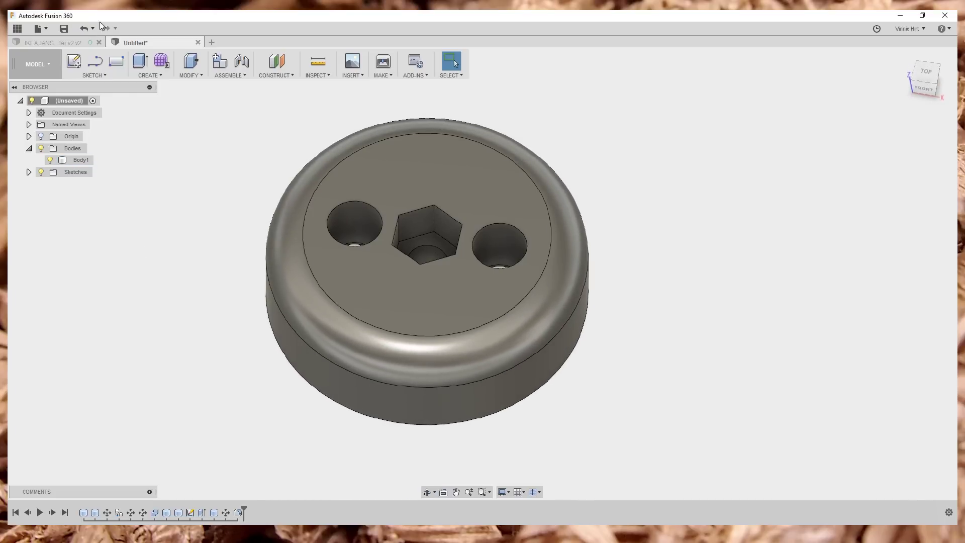
left_click(45, 29)
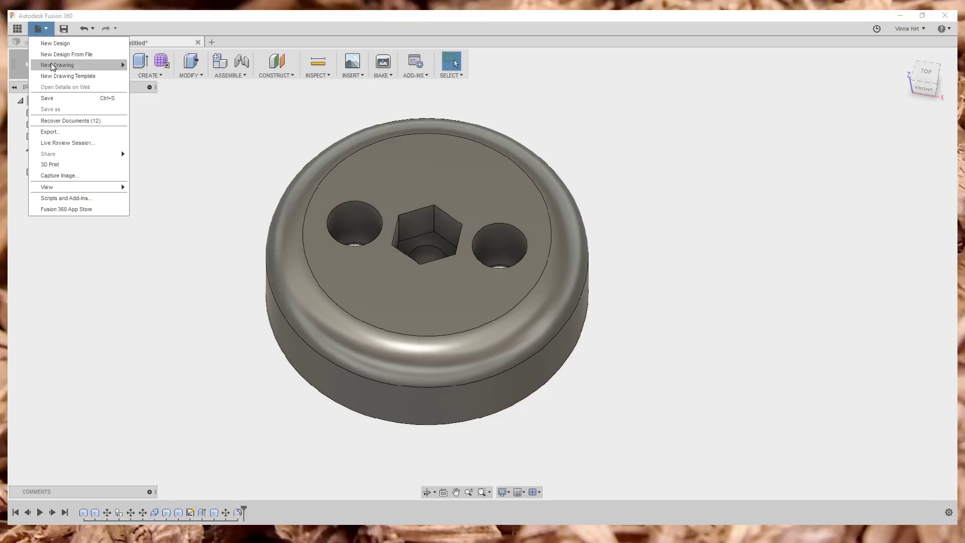
left_click(53, 164)
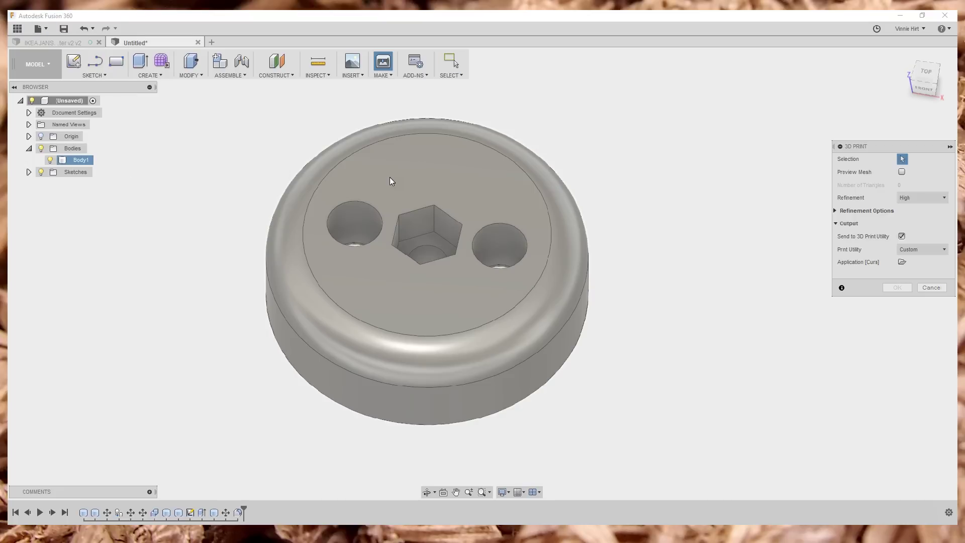
left_click(390, 177)
left_click(898, 287)
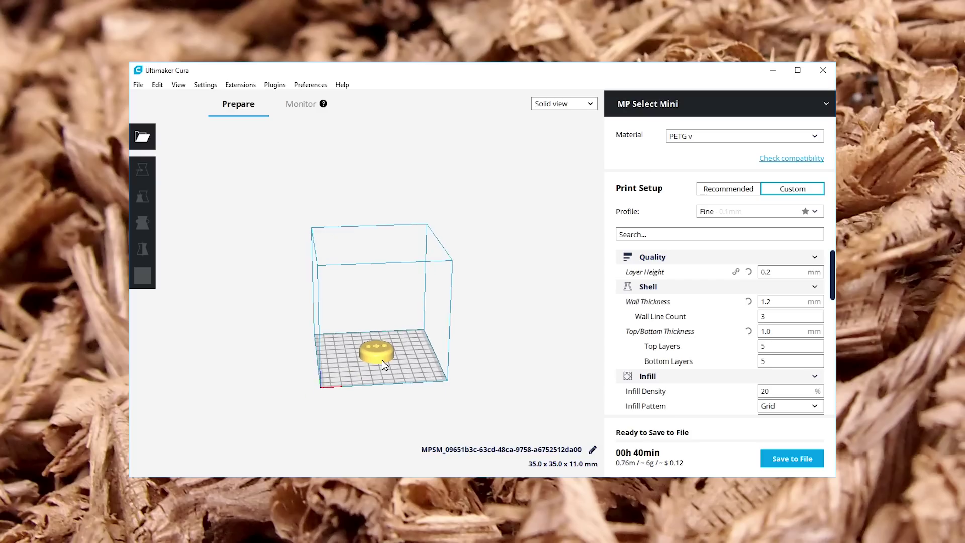
Examine the adapter on the Cura build plate and review its material, layer height, wall thickness and infill density settings.
scroll(372, 396, "up", 5)
scroll(377, 413, "down", 8)
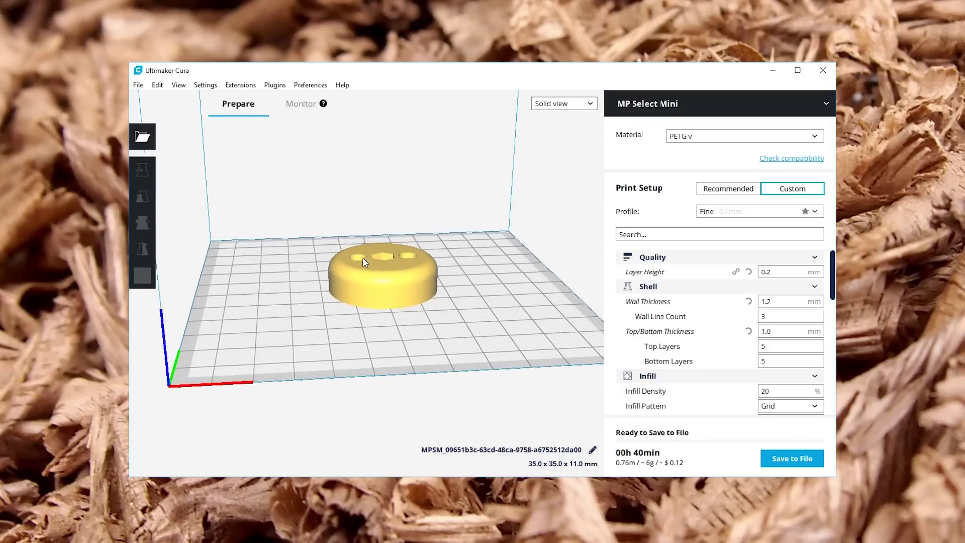
right_click_drag(519, 276, 509, 327)
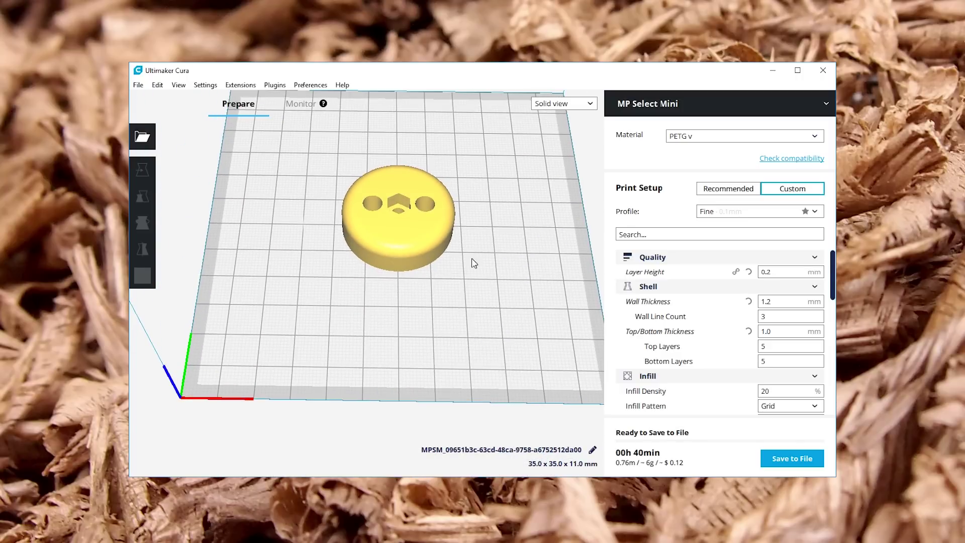
scroll(472, 262, "down", 3)
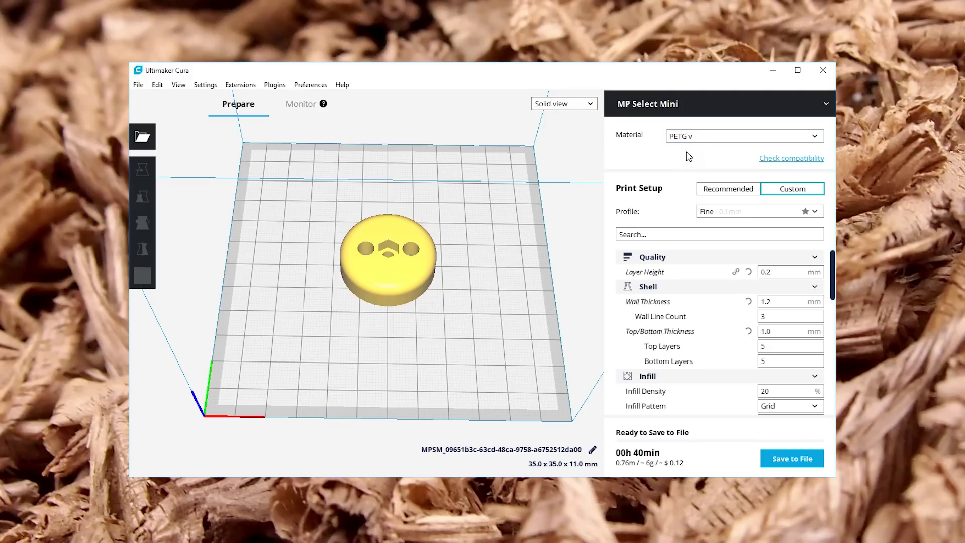
mouse_move(781, 266)
mouse_move(759, 315)
scroll(777, 362, "down", 2)
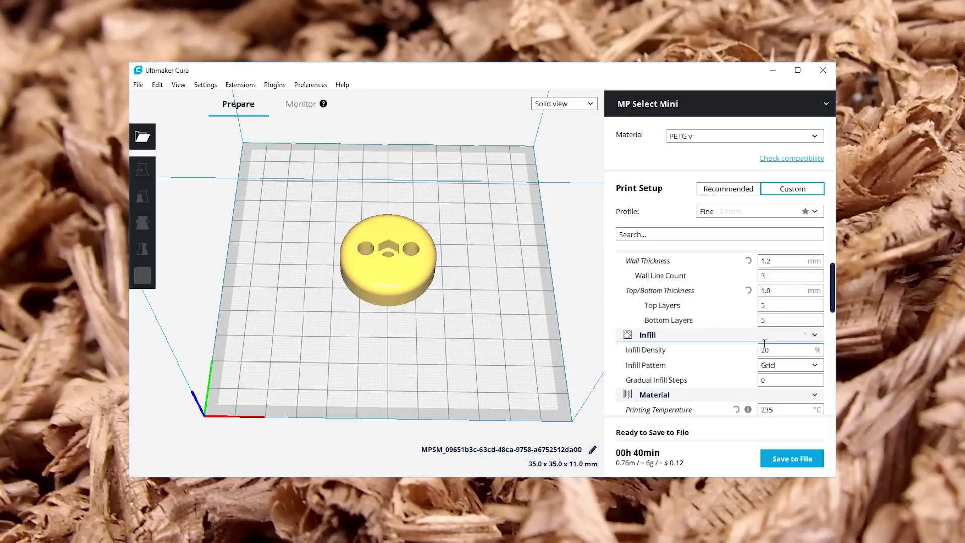
mouse_move(769, 350)
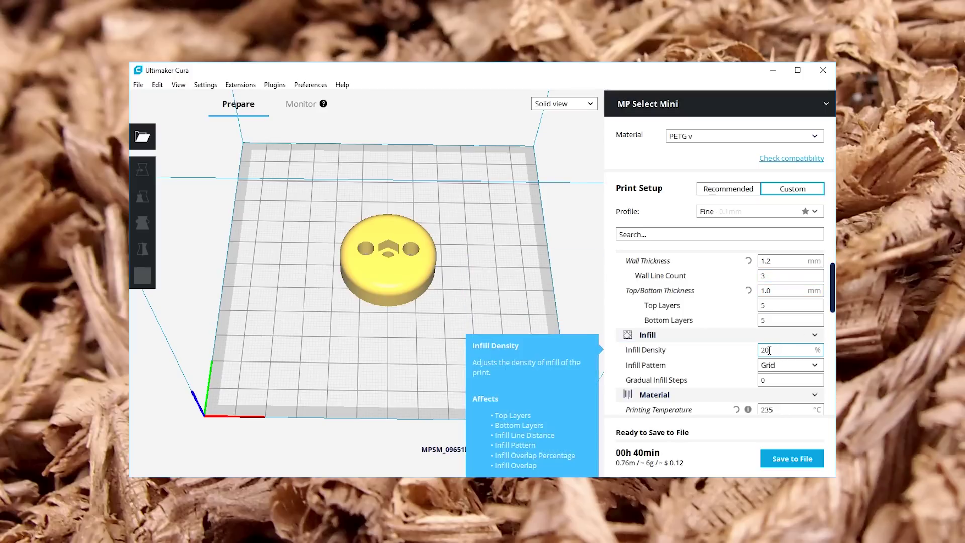